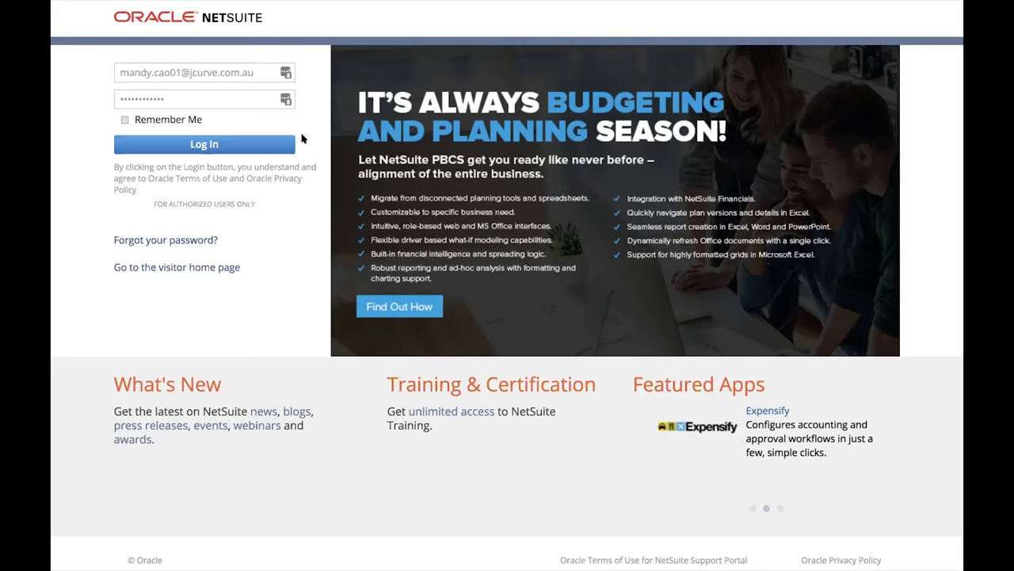
# - Log in to NetSuite with the saved credentials to load the Home dashboard
pyautogui.click(236, 144)
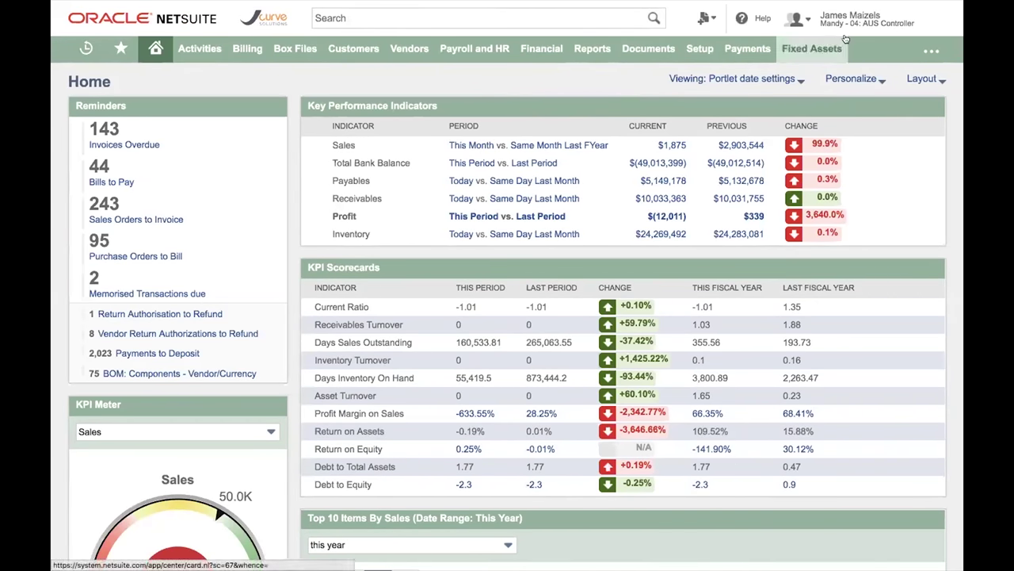
pyautogui.moveTo(853, 35)
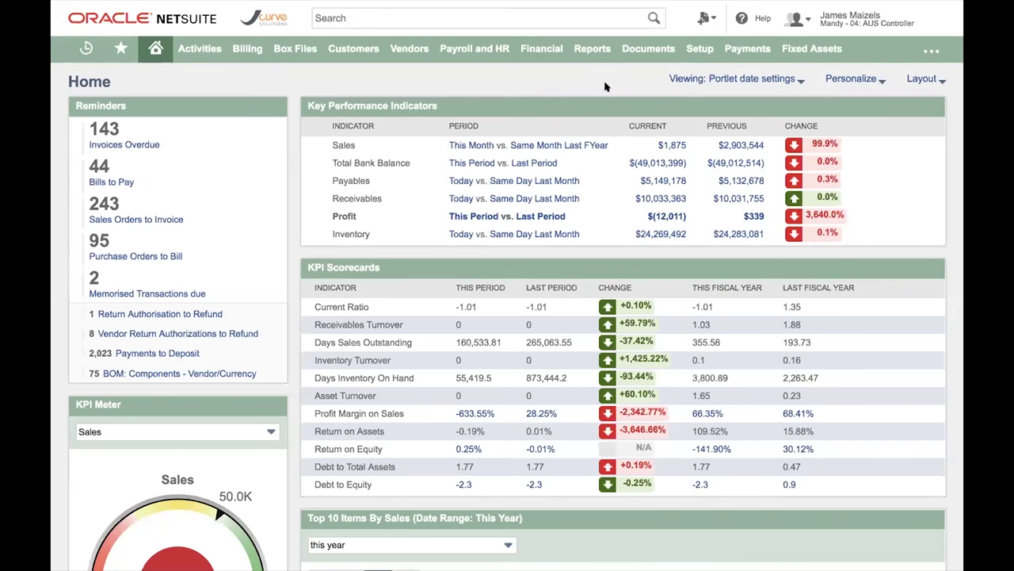
# - Add a My Calendar portlet for 18 June 2018 and place it atop the right column
pyautogui.click(860, 80)
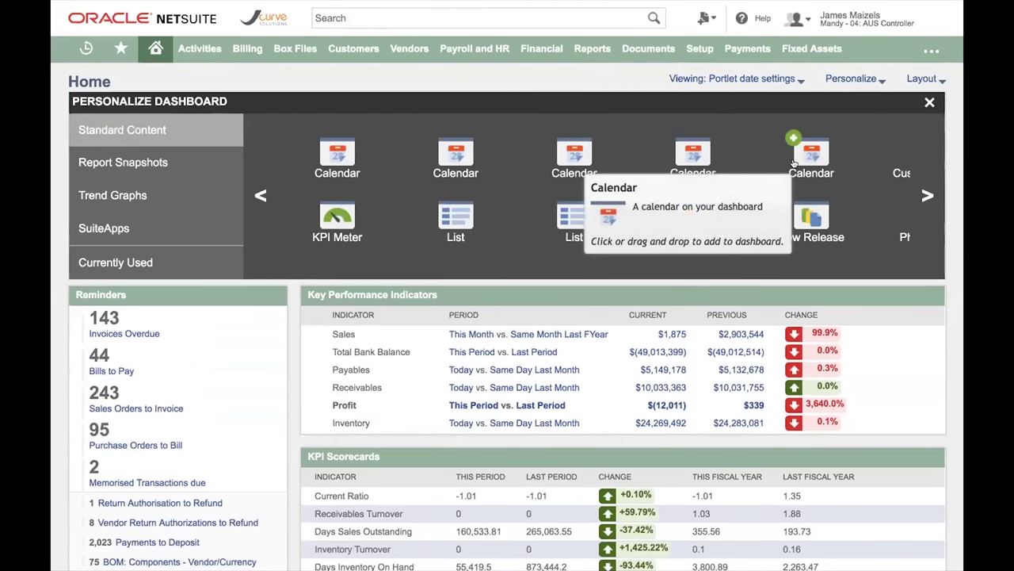
pyautogui.click(792, 159)
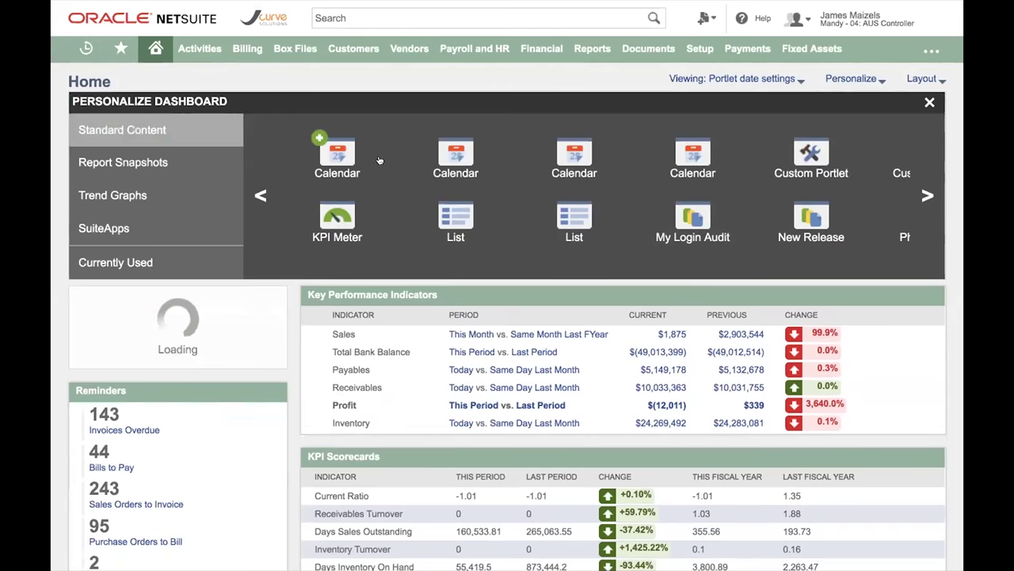
pyautogui.click(929, 101)
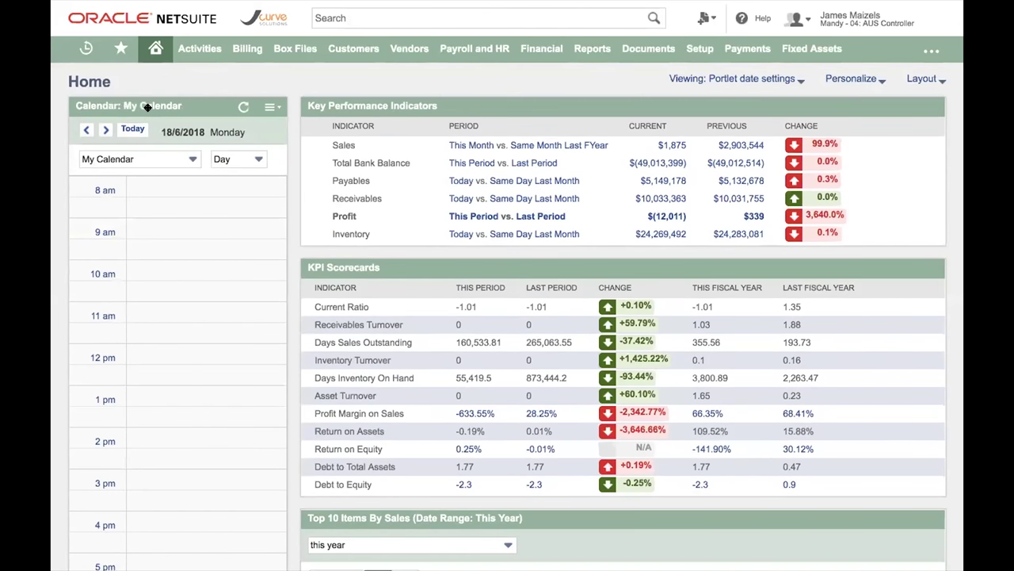
pyautogui.moveTo(151, 105); pyautogui.dragTo(380, 95)
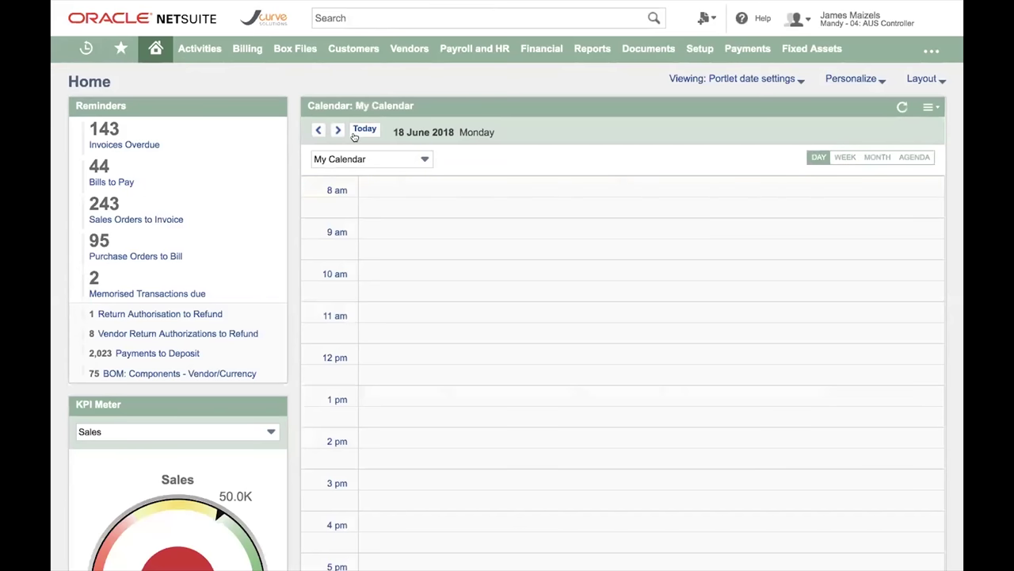
# - Switch the Calendar portlet to a colleague's calendar, then remove the portlet from the dashboard
pyautogui.click(335, 158)
pyautogui.click(356, 193)
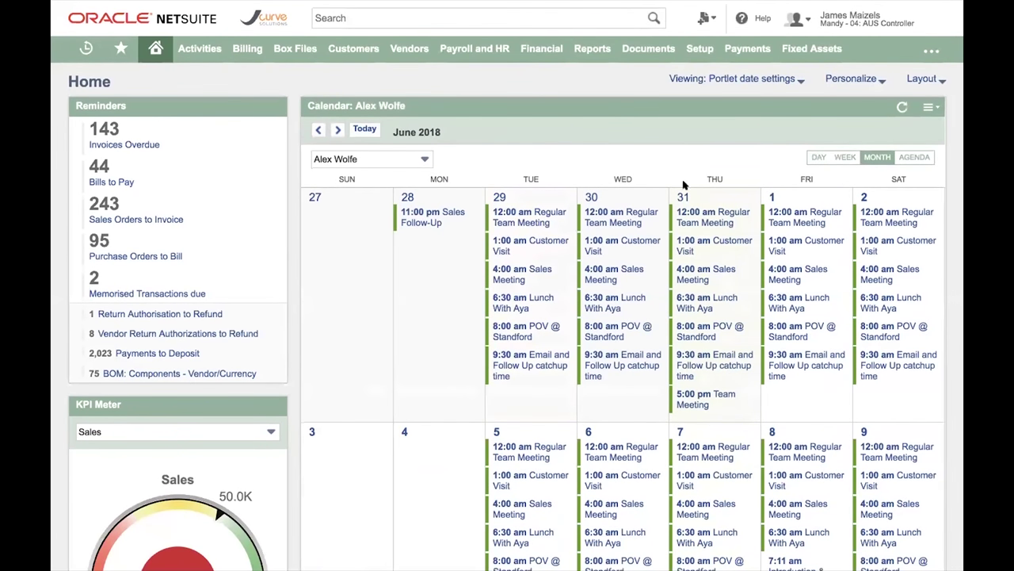
pyautogui.click(929, 107)
pyautogui.click(913, 171)
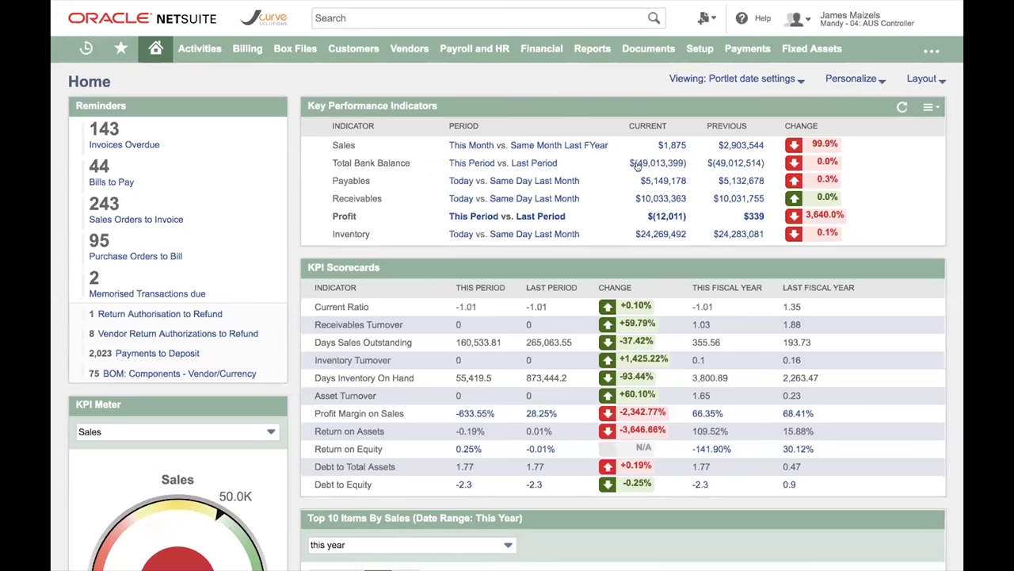
# - Open the Payables figure in a new tab and review its A/P Aging report of $100,200.00 open bills
pyautogui.rightClick(675, 184)
pyautogui.click(713, 191)
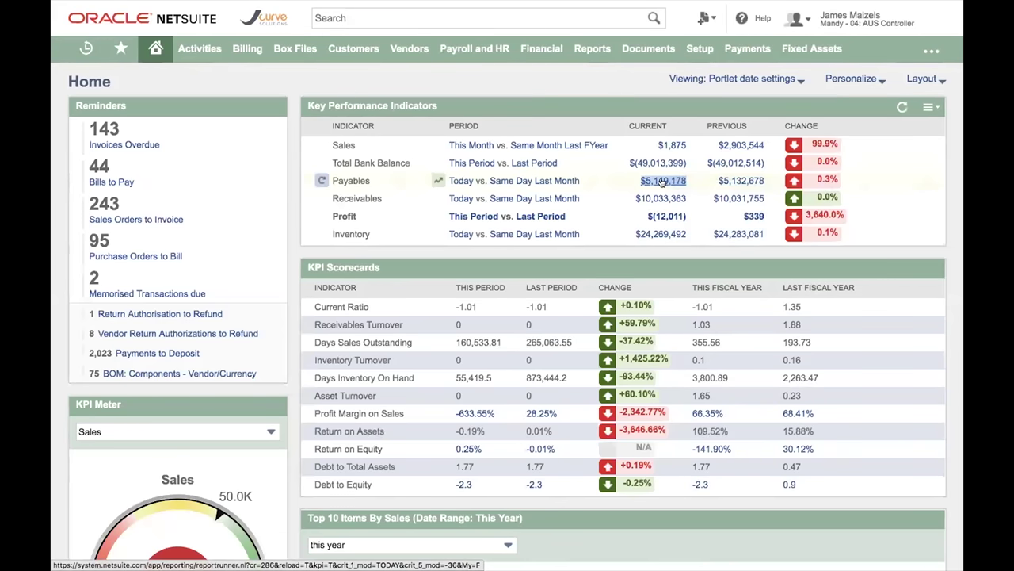
pyautogui.click(662, 180)
pyautogui.scroll(-5, 752, 385)
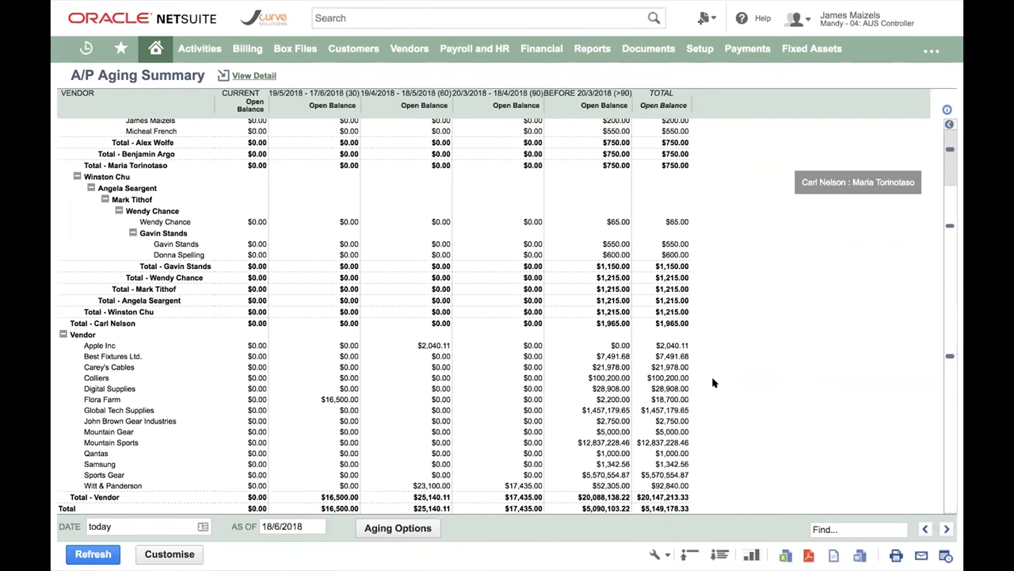
pyautogui.scroll(1, 713, 383)
pyautogui.scroll(1, 713, 383)
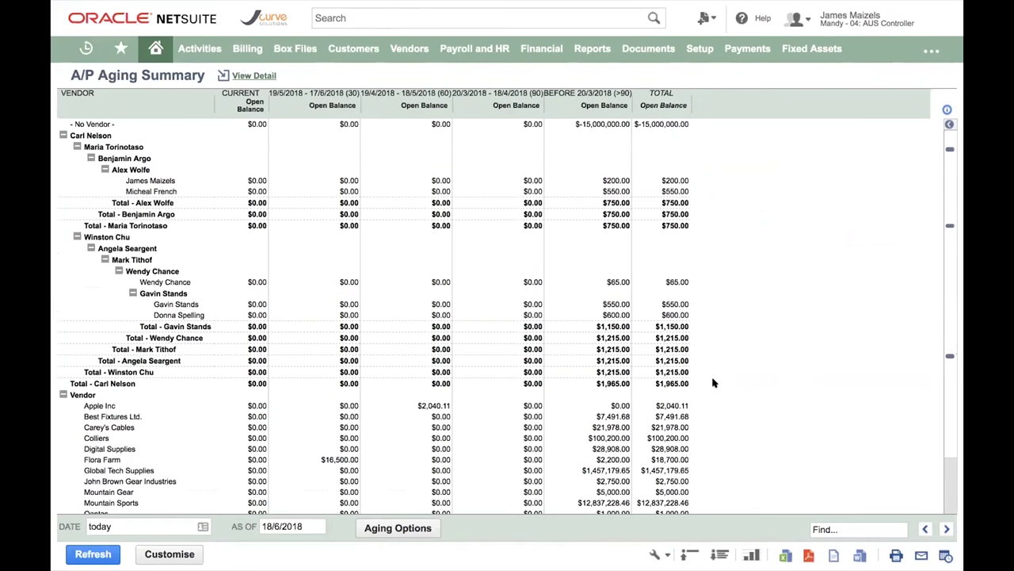
pyautogui.scroll(-3, 715, 433)
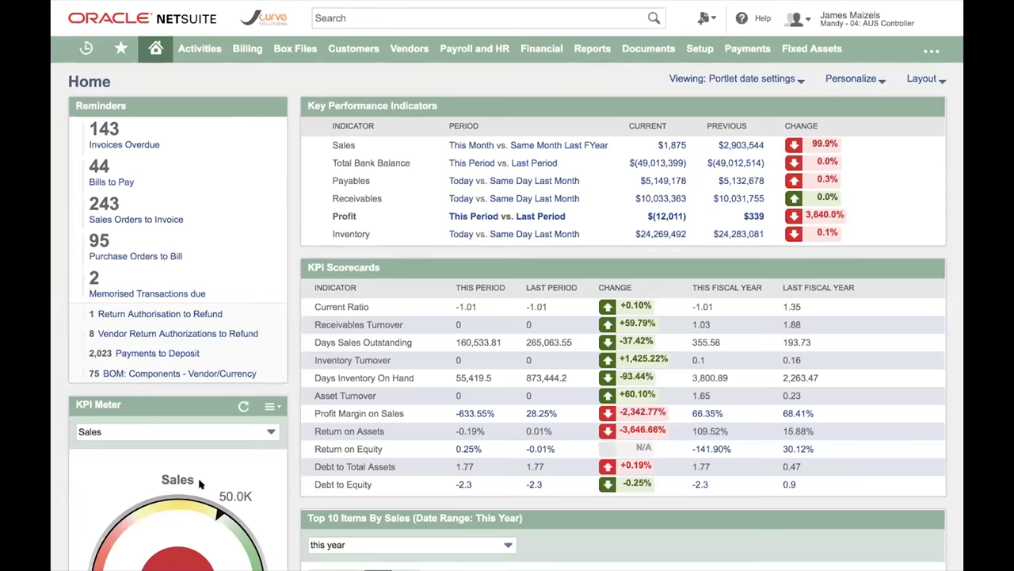
# - Switch the Revenue By Period chart through horizontal bars and line, ending on an area chart
pyautogui.scroll(-2, 282, 398)
pyautogui.scroll(2, 288, 357)
pyautogui.scroll(-3, 289, 402)
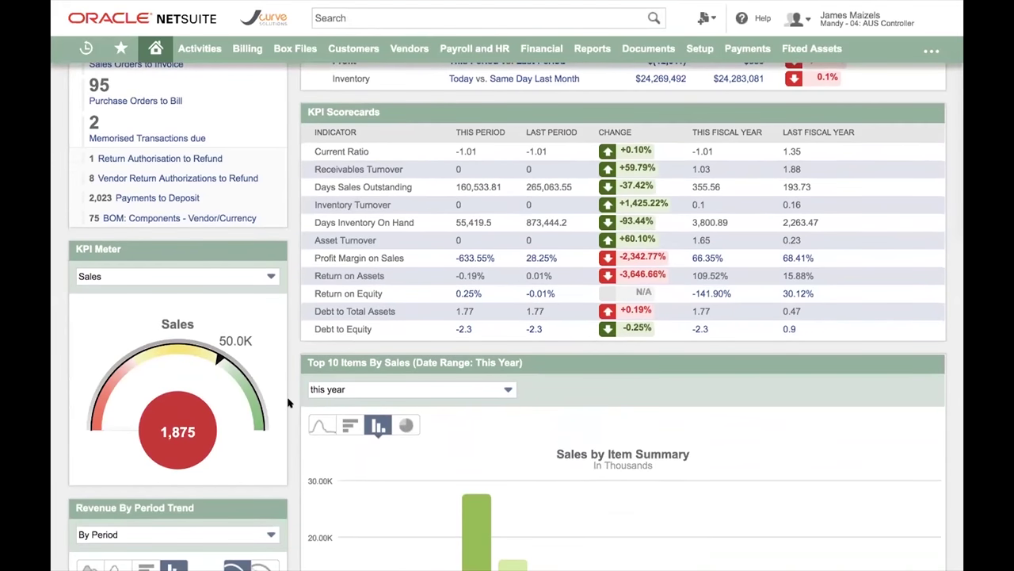
pyautogui.scroll(1, 289, 402)
pyautogui.scroll(-1, 289, 402)
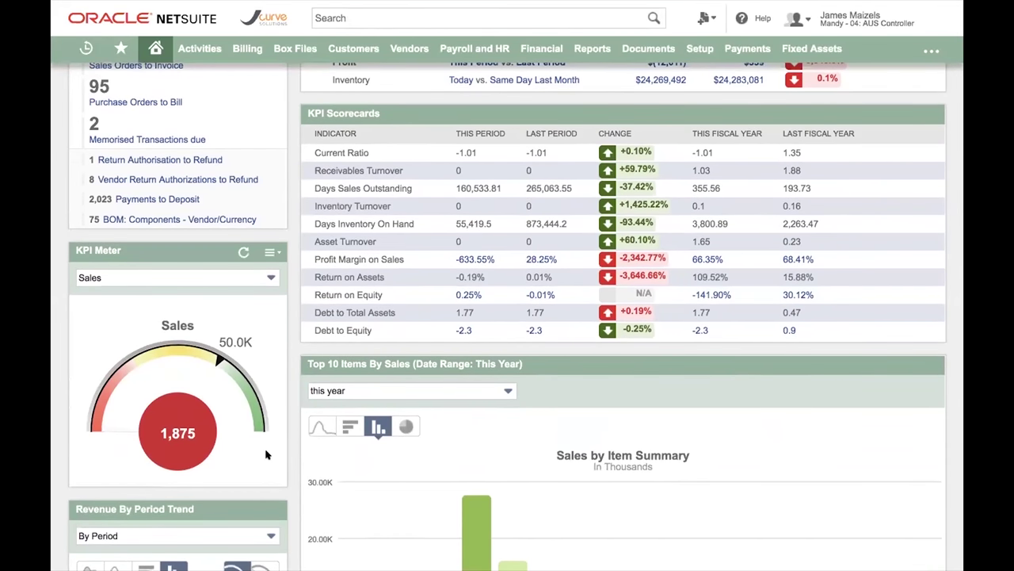
pyautogui.scroll(-6, 238, 396)
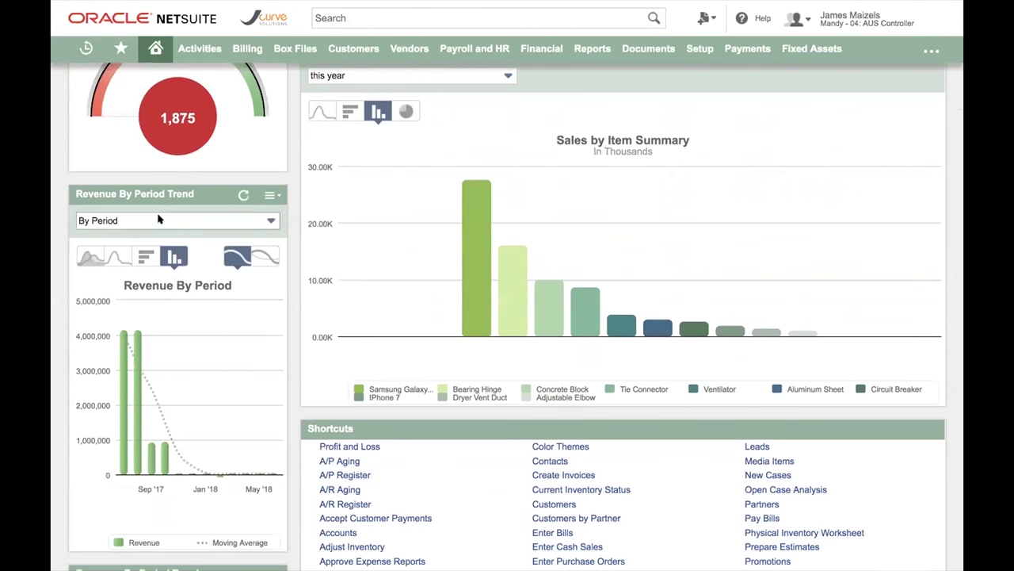
pyautogui.click(145, 254)
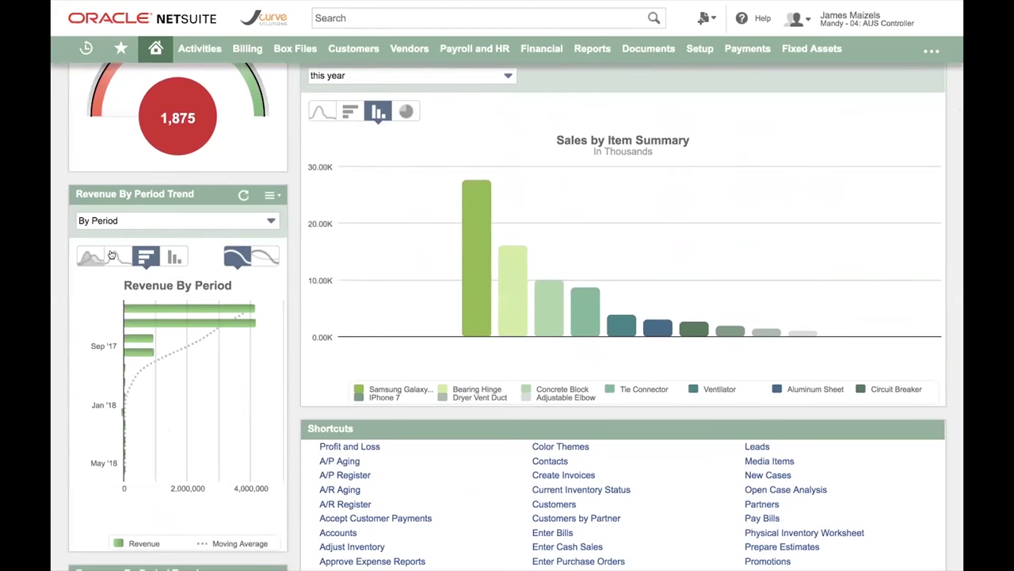
pyautogui.click(112, 255)
pyautogui.click(90, 255)
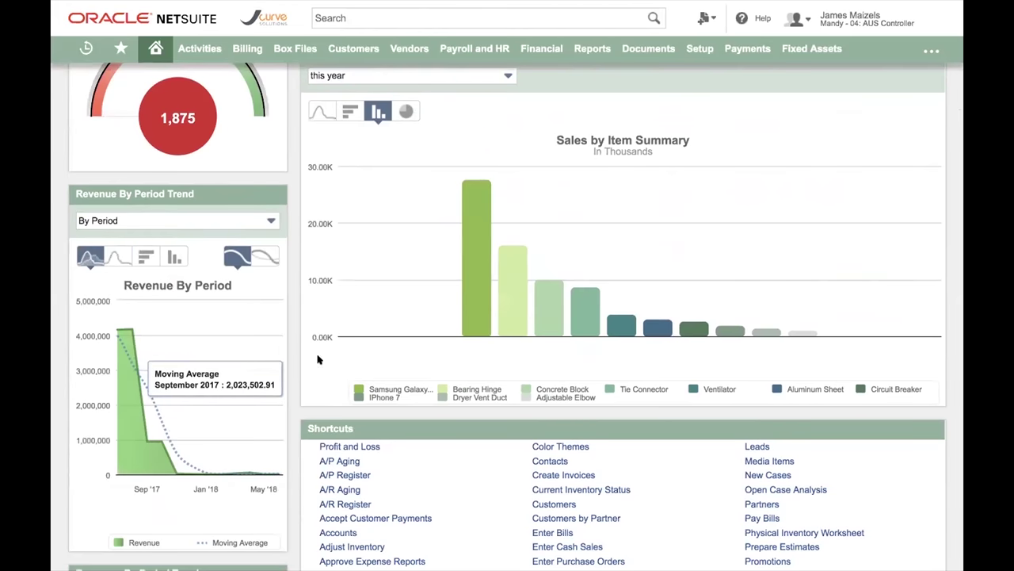
# - Toggle the year-over-year revenue comparison on and back off, keeping the moving-average trend
pyautogui.click(271, 261)
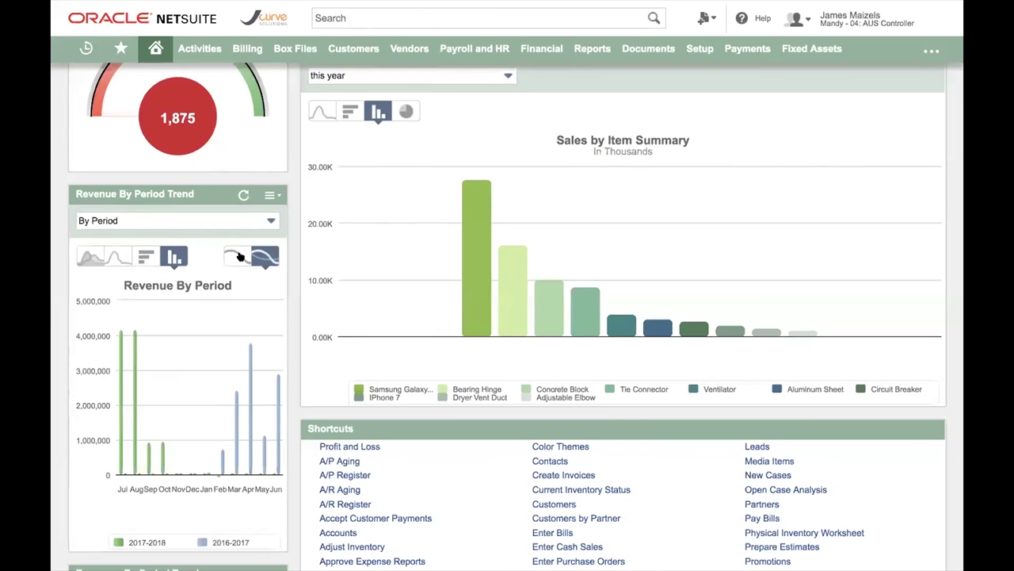
pyautogui.click(240, 259)
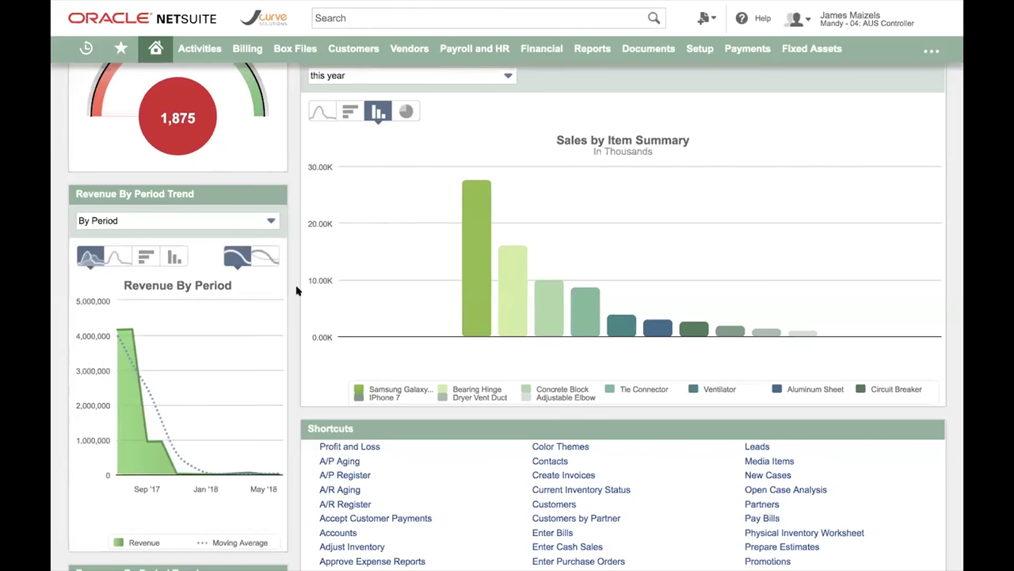
pyautogui.scroll(6, 296, 291)
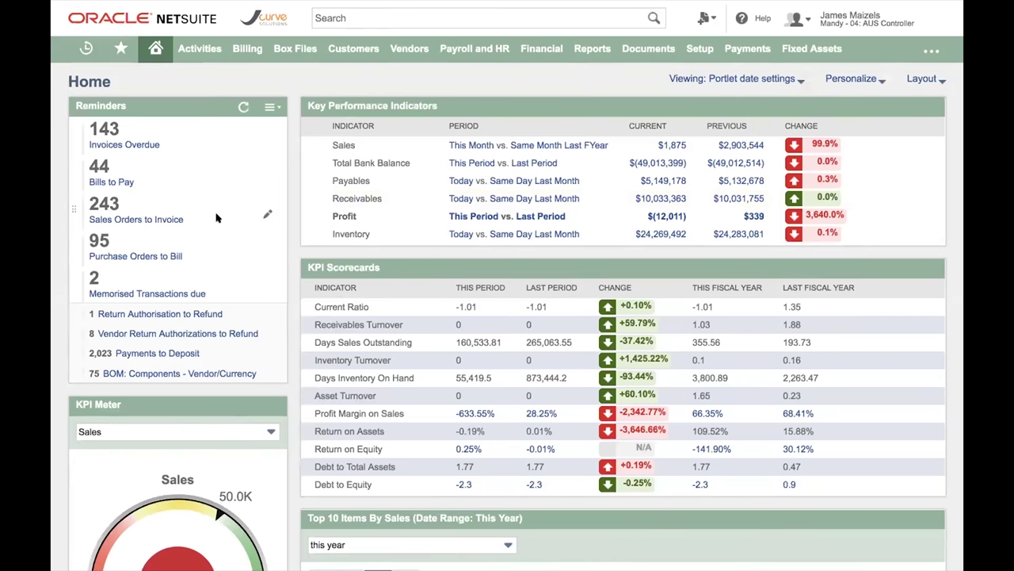
# - Open the Sales Orders to Invoice reminder list in a new browser tab
pyautogui.rightClick(164, 217)
pyautogui.click(181, 220)
pyautogui.click(429, 16)
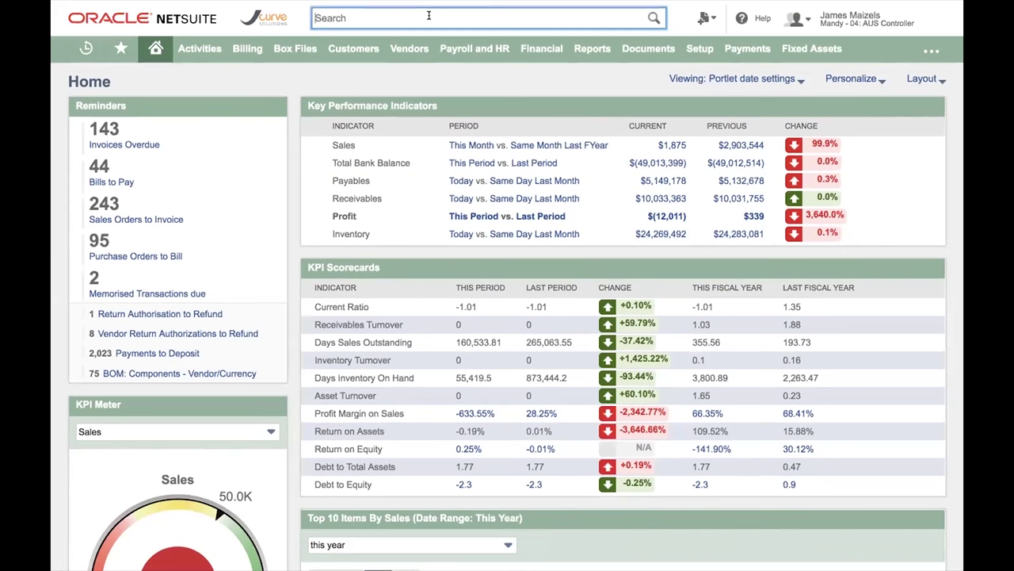
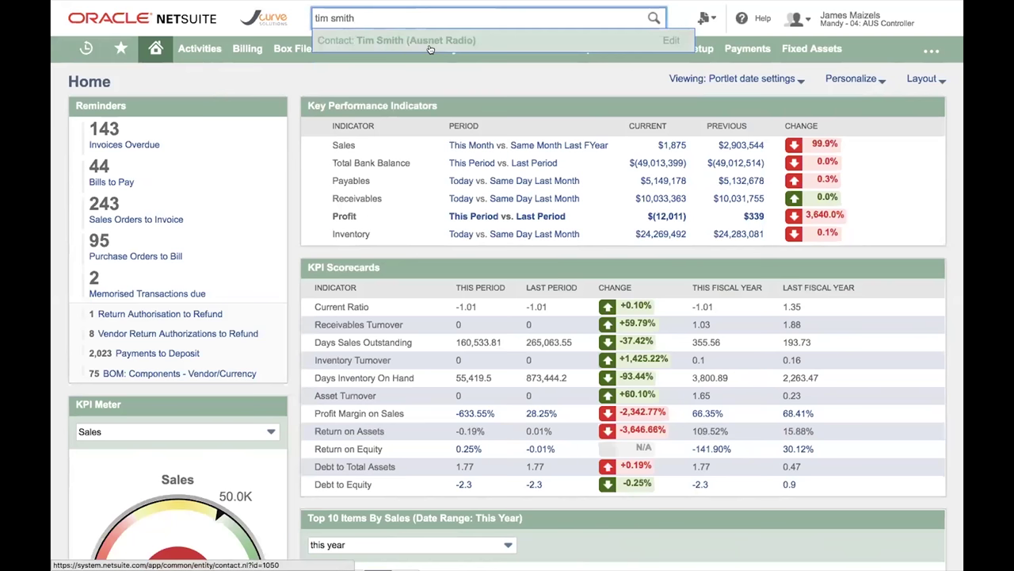
# - Run global searches for a contact's name, then a phone number, and finally 'samsung'
pyautogui.tripleClick(400, 13)
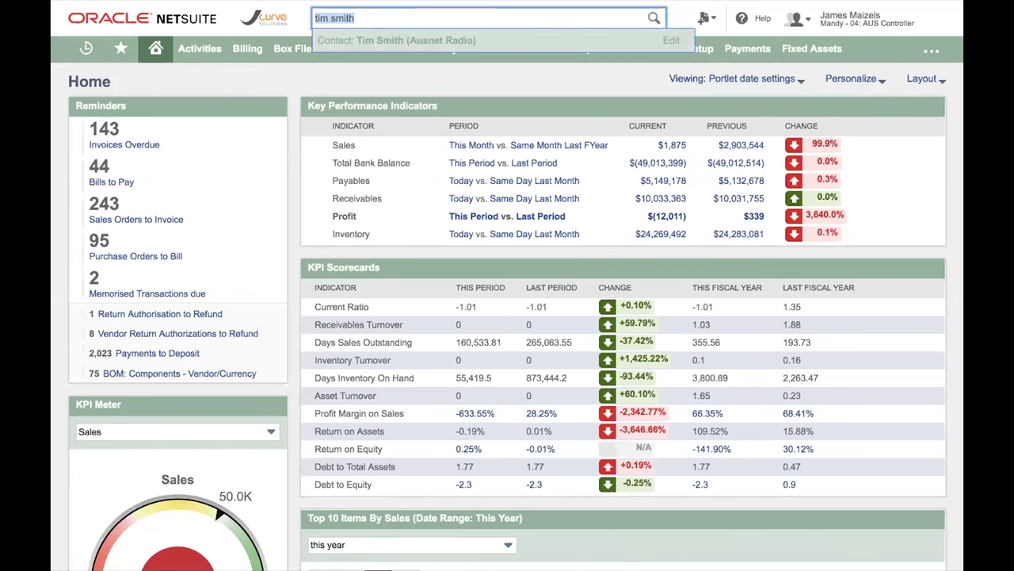
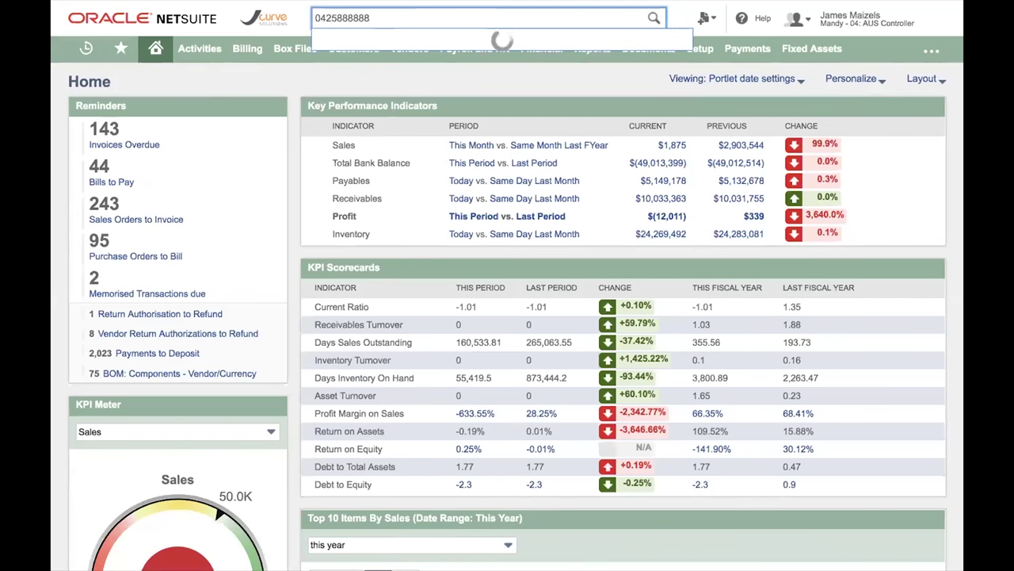
pyautogui.doubleClick(524, 17)
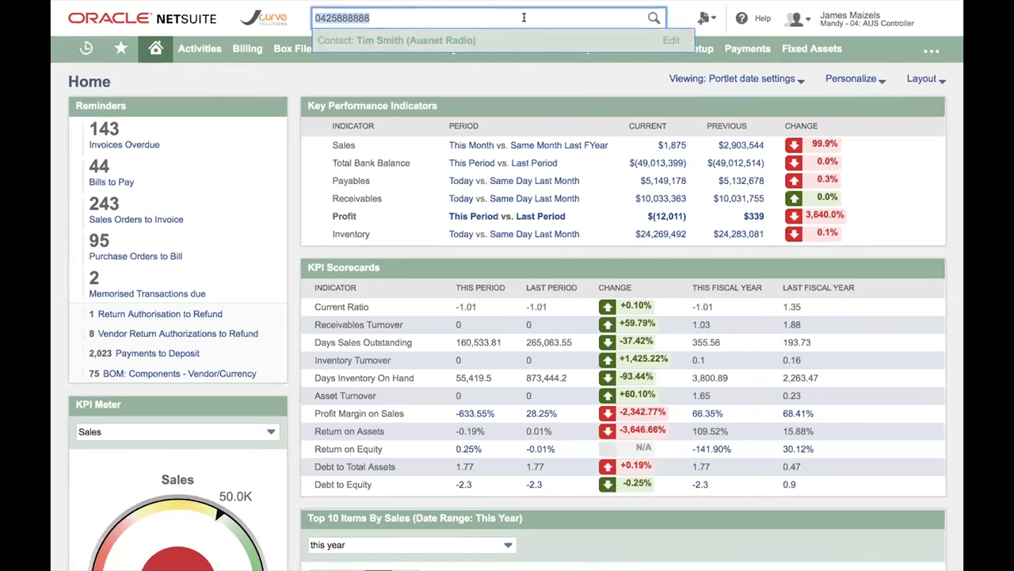
pyautogui.write('samsung')
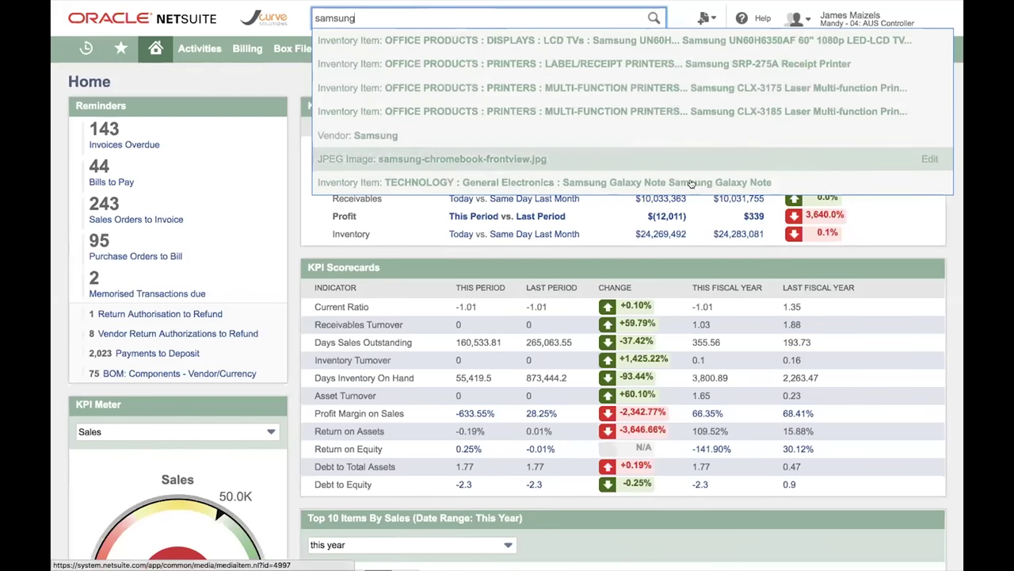
# - Open the Samsung Galaxy Note inventory item (TECHNOLOGY : General Electronics) from the search suggestions
pyautogui.click(486, 182)
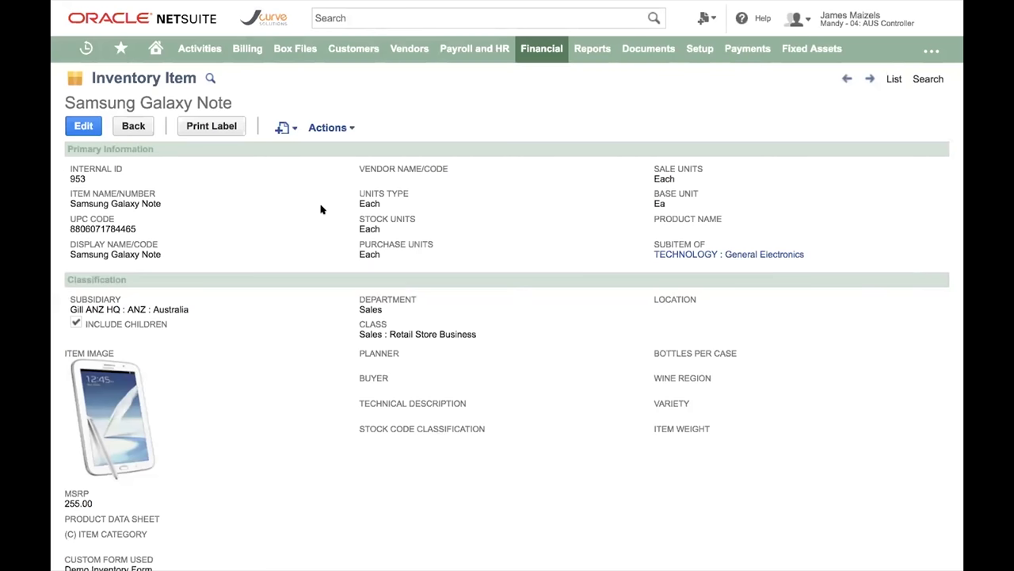
pyautogui.scroll(-5, 321, 209)
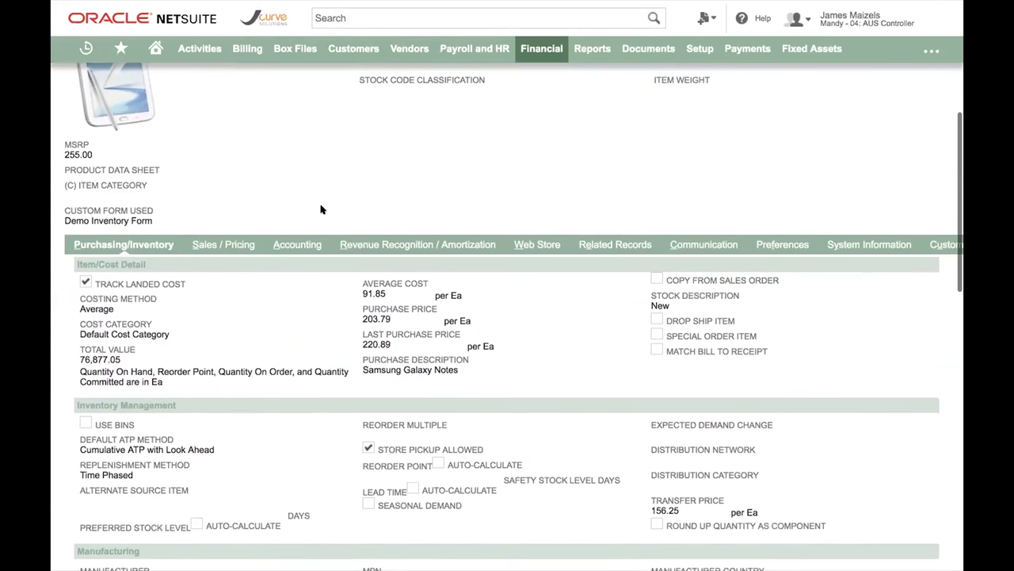
pyautogui.scroll(-1, 320, 209)
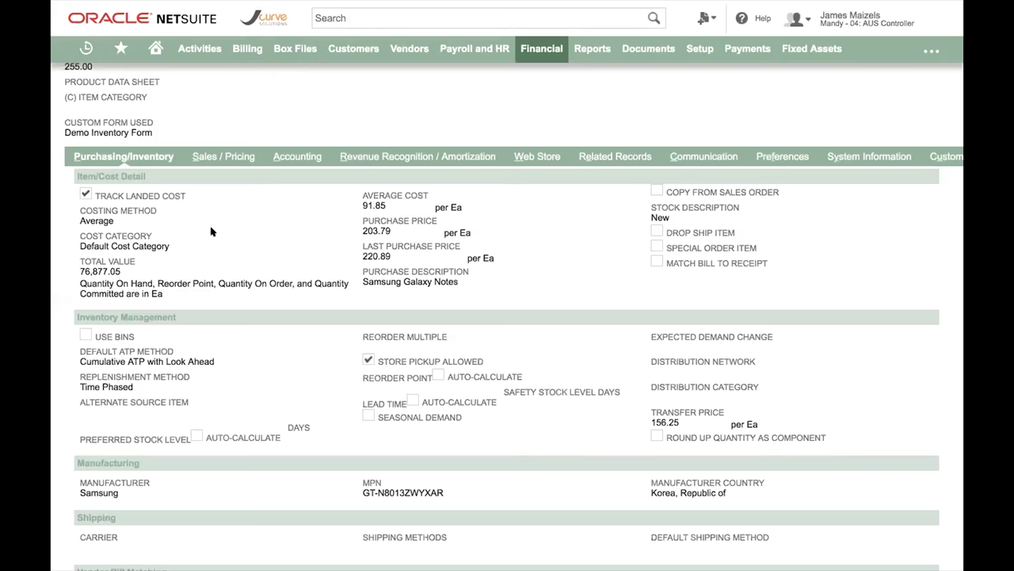
pyautogui.scroll(-2, 210, 231)
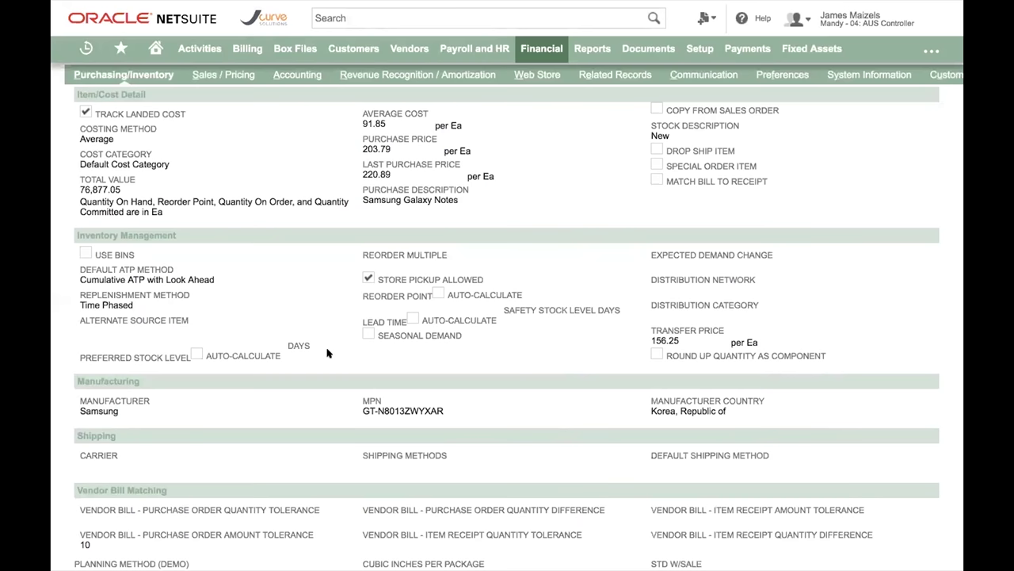
pyautogui.scroll(1, 342, 185)
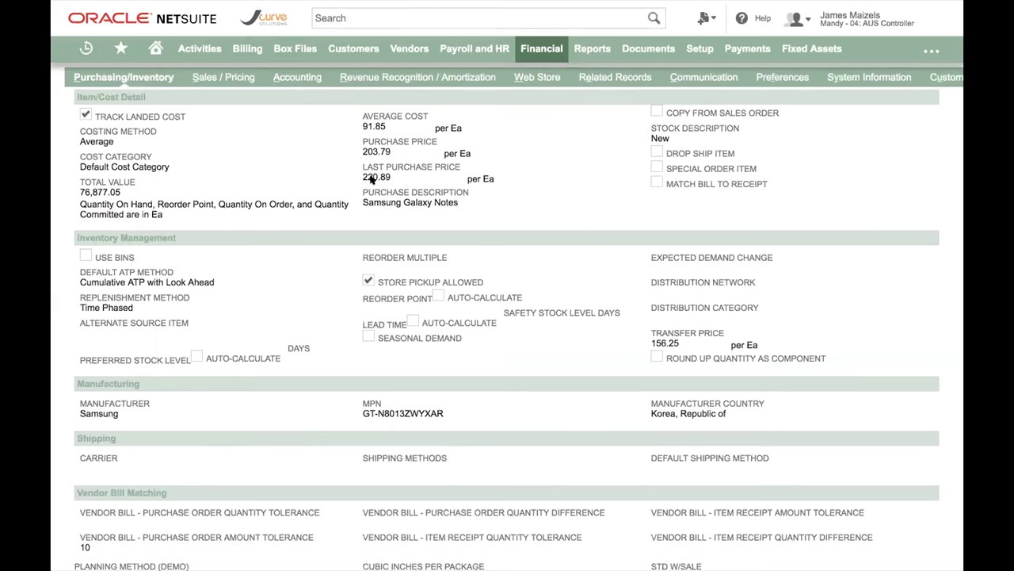
# - Show the Galaxy Note's Related Records and scroll through its 133 transactions
pyautogui.click(615, 78)
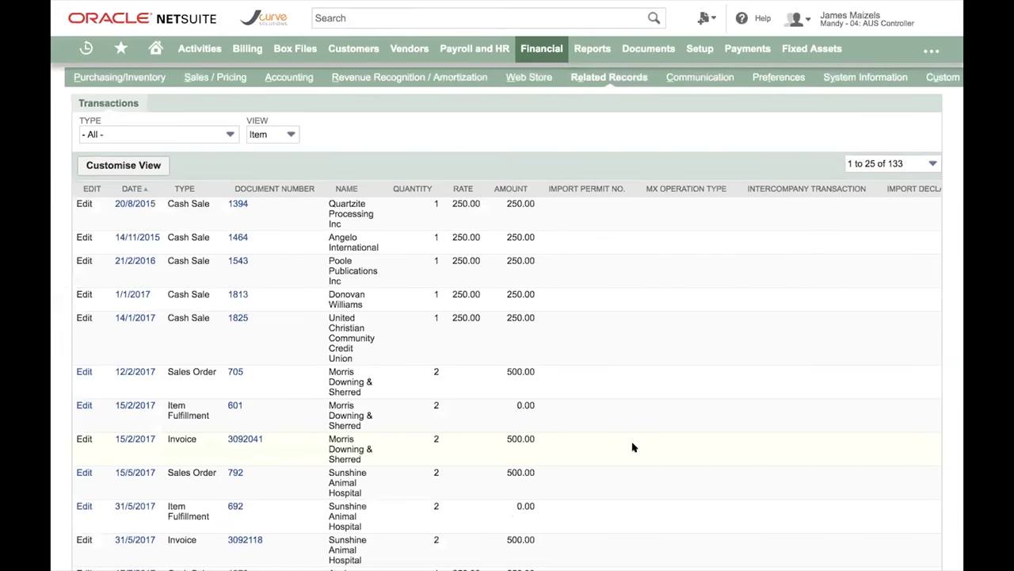
pyautogui.scroll(-2, 632, 448)
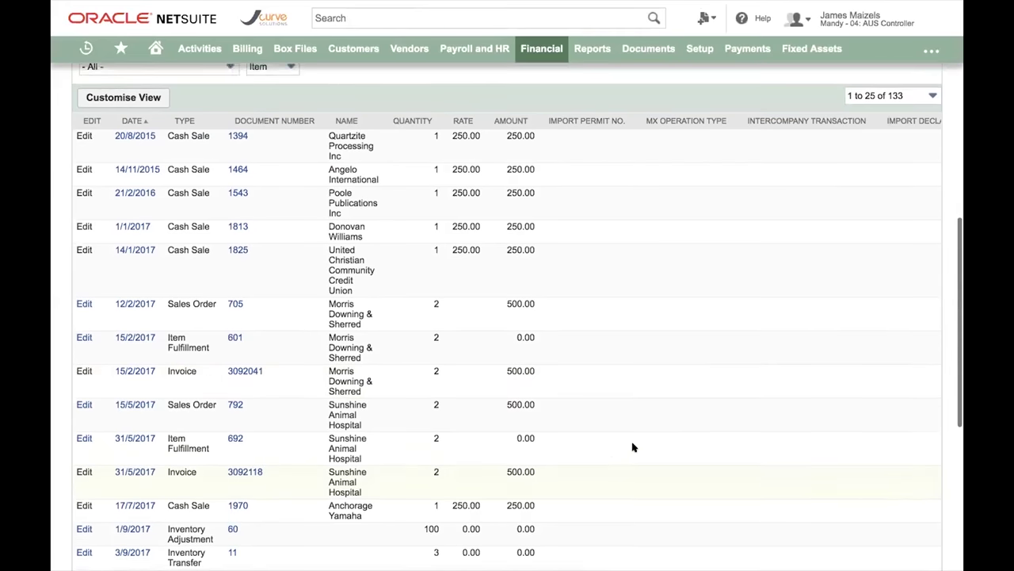
pyautogui.scroll(1, 278, 169)
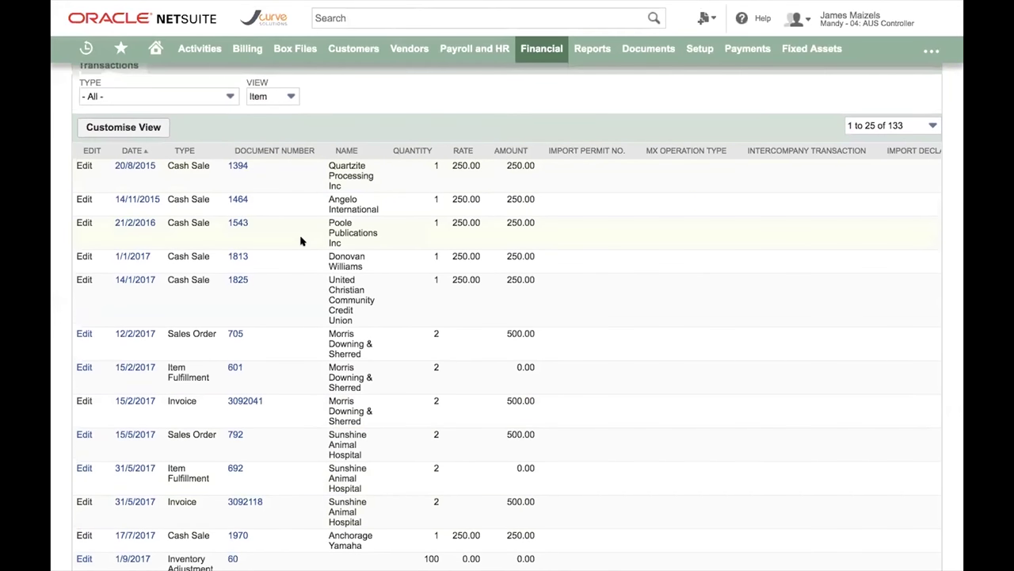
pyautogui.scroll(-1, 301, 241)
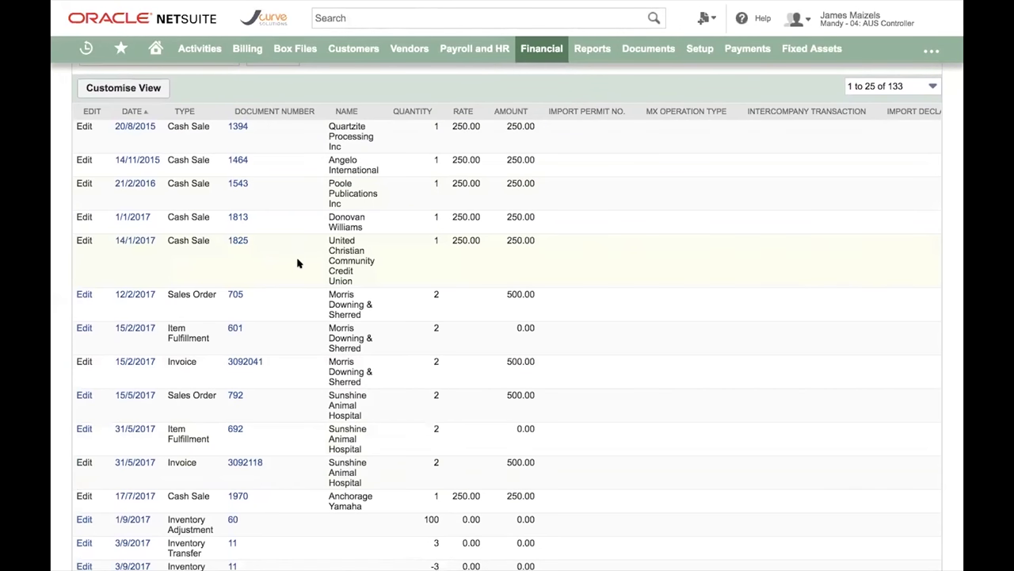
pyautogui.scroll(1, 288, 307)
pyautogui.scroll(-1, 288, 307)
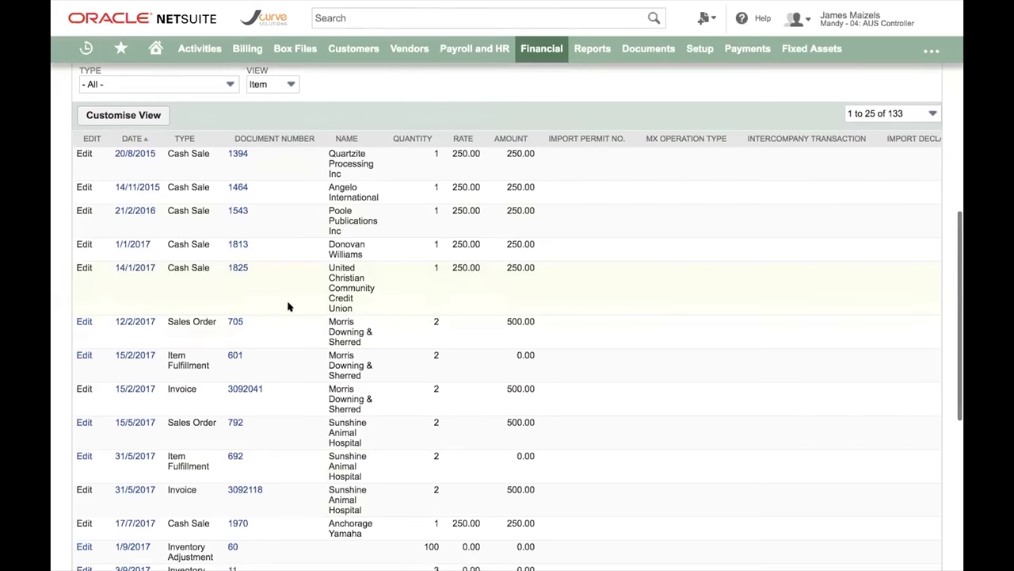
pyautogui.scroll(-1, 290, 313)
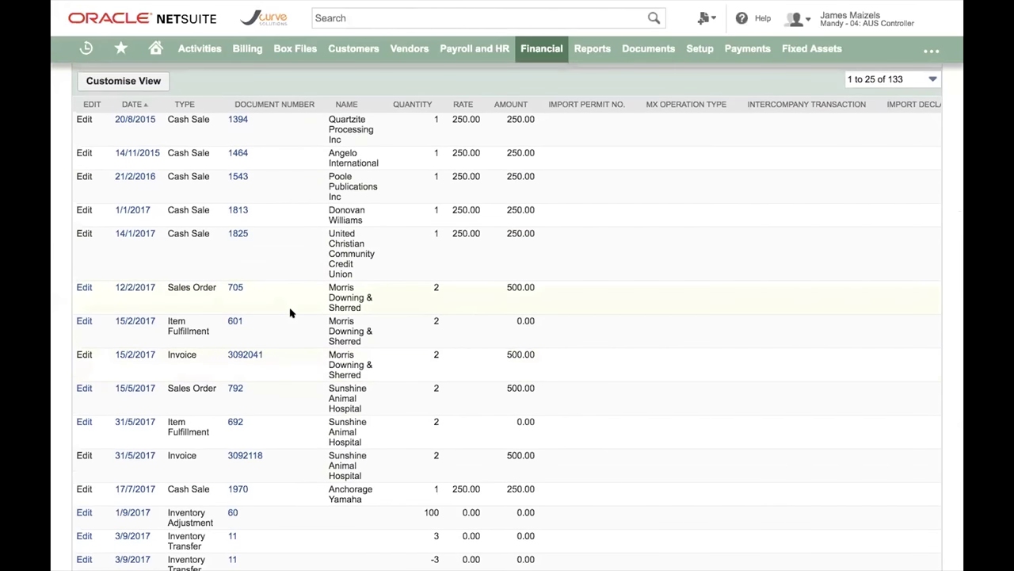
pyautogui.scroll(1, 291, 315)
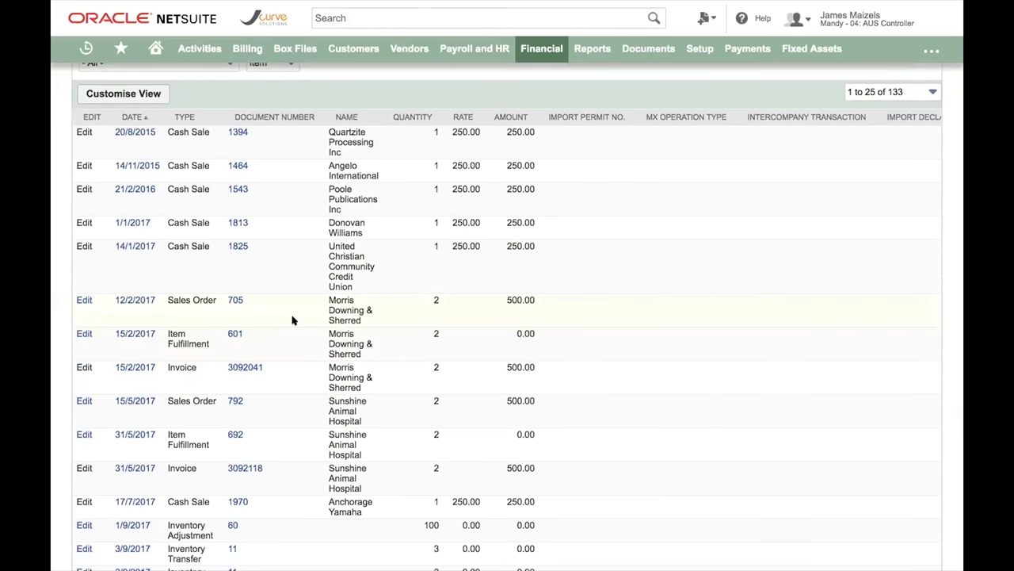
pyautogui.scroll(-2, 379, 485)
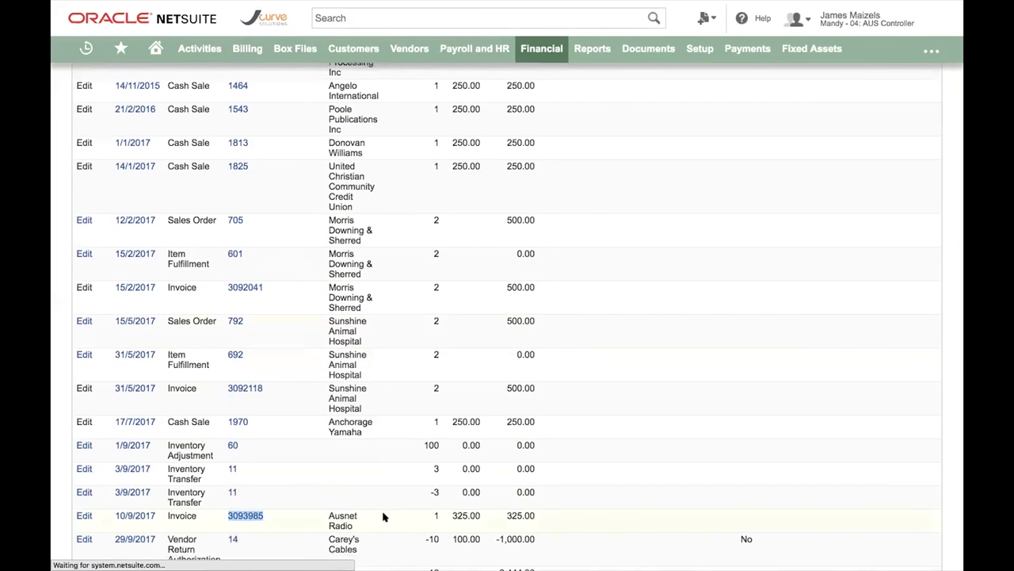
pyautogui.scroll(4, 392, 141)
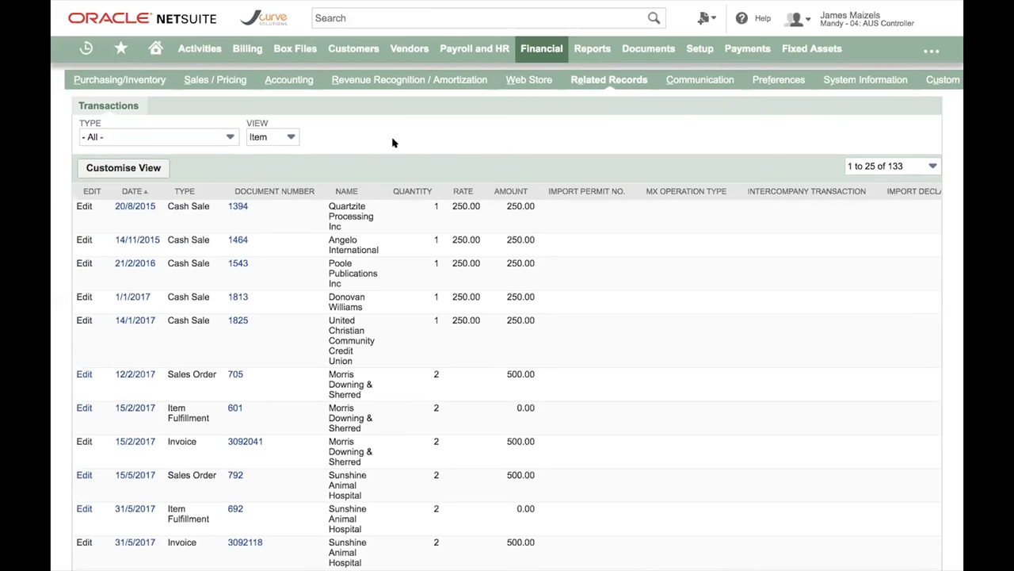
# - Filter the item's related transactions by type Sales Order, leaving 41 records
pyautogui.click(213, 136)
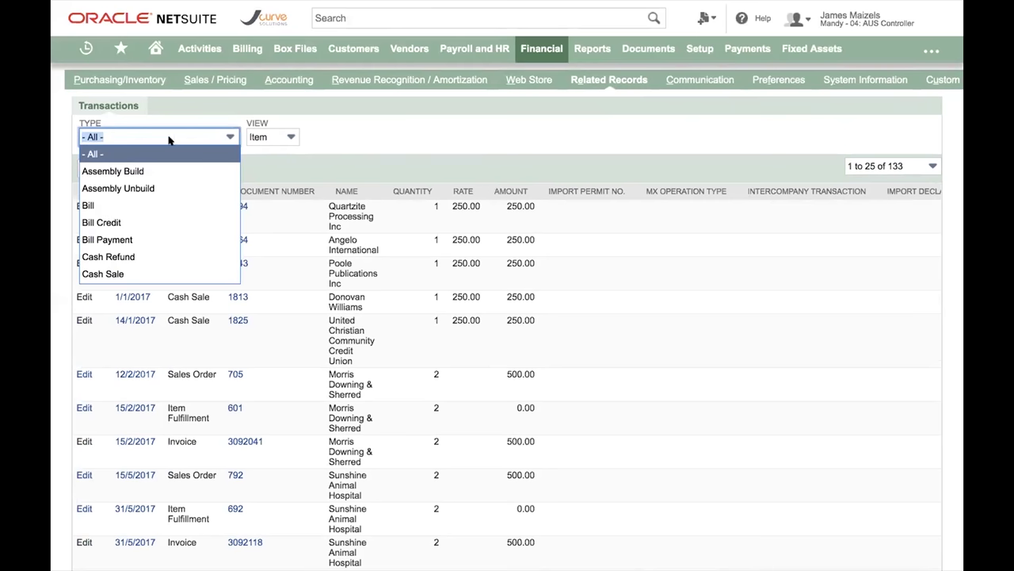
pyautogui.scroll(-5, 164, 207)
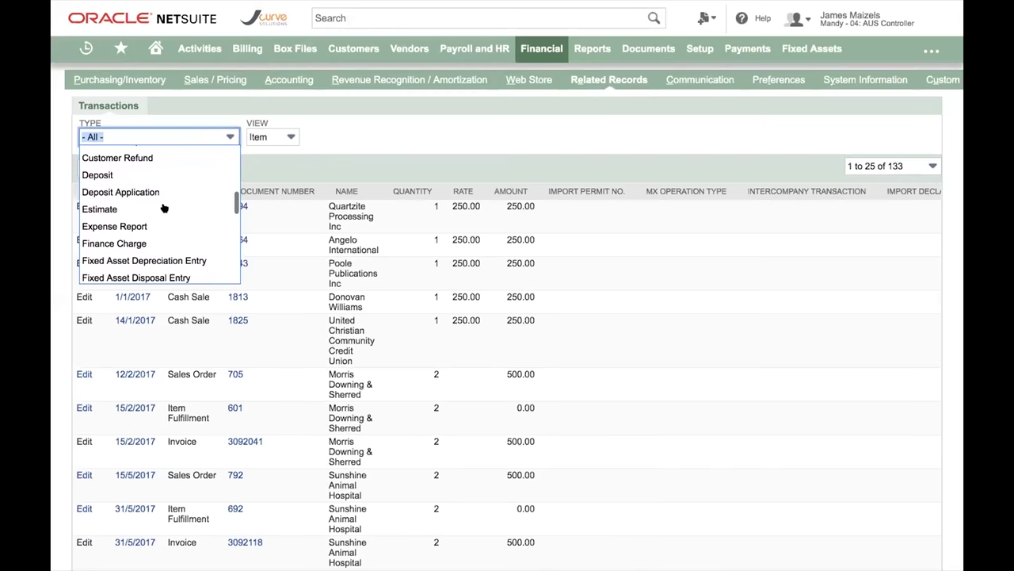
pyautogui.scroll(1, 164, 208)
pyautogui.scroll(-10, 164, 207)
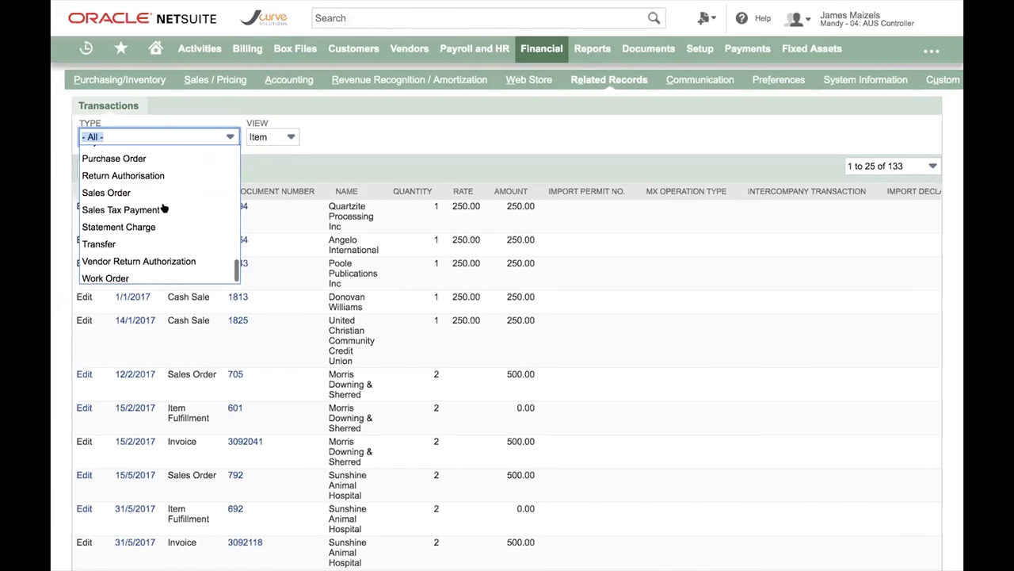
pyautogui.click(130, 191)
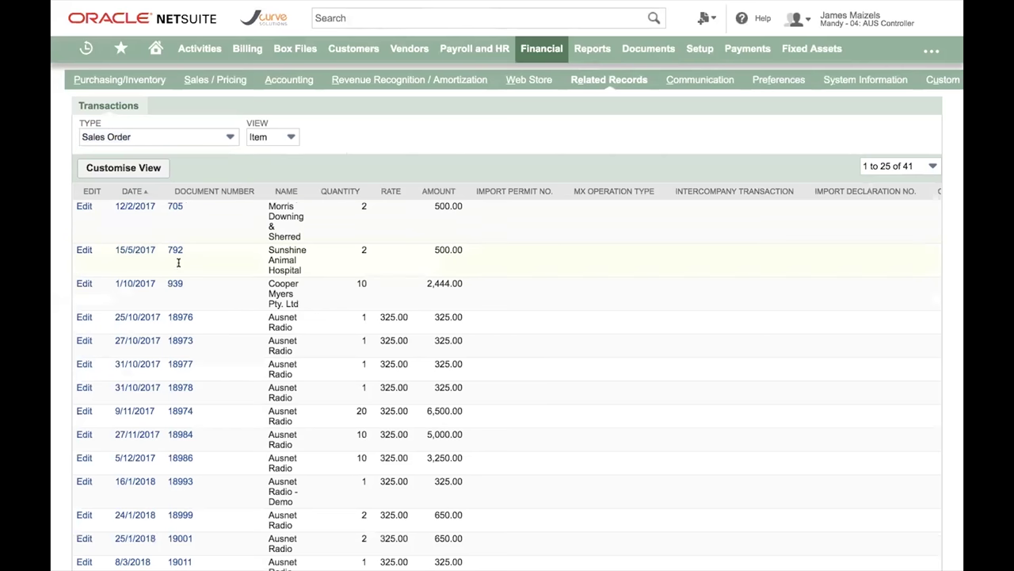
pyautogui.moveTo(173, 317)
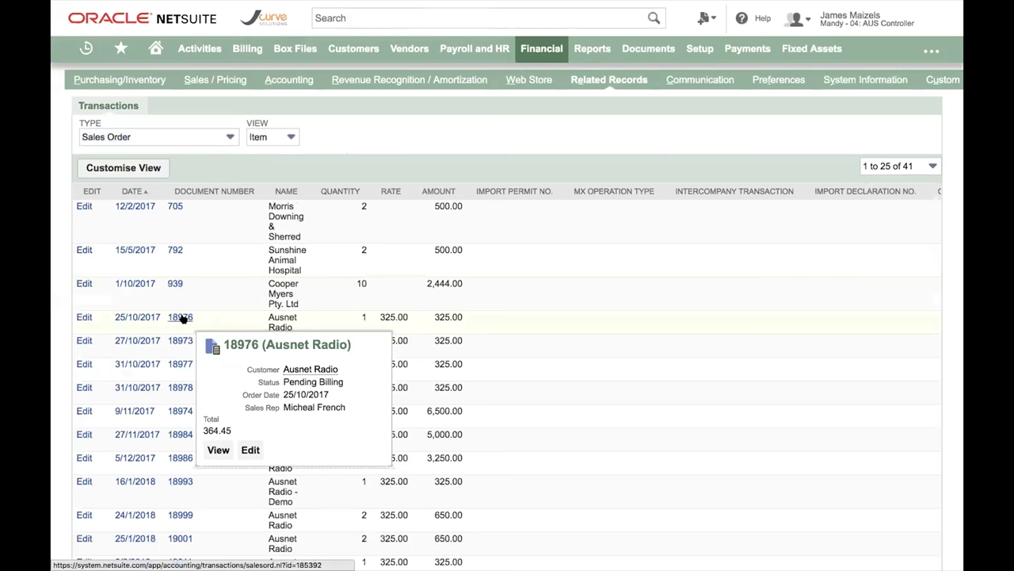
# - Open the Ausnet Radio customer record and bring up the link options for View Dashboard
pyautogui.click(314, 369)
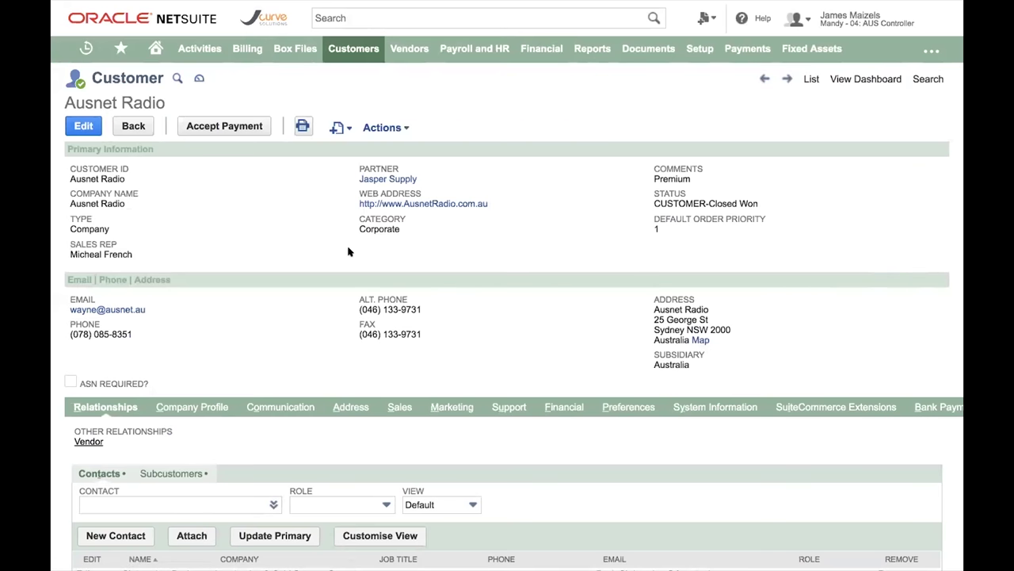
pyautogui.rightClick(856, 87)
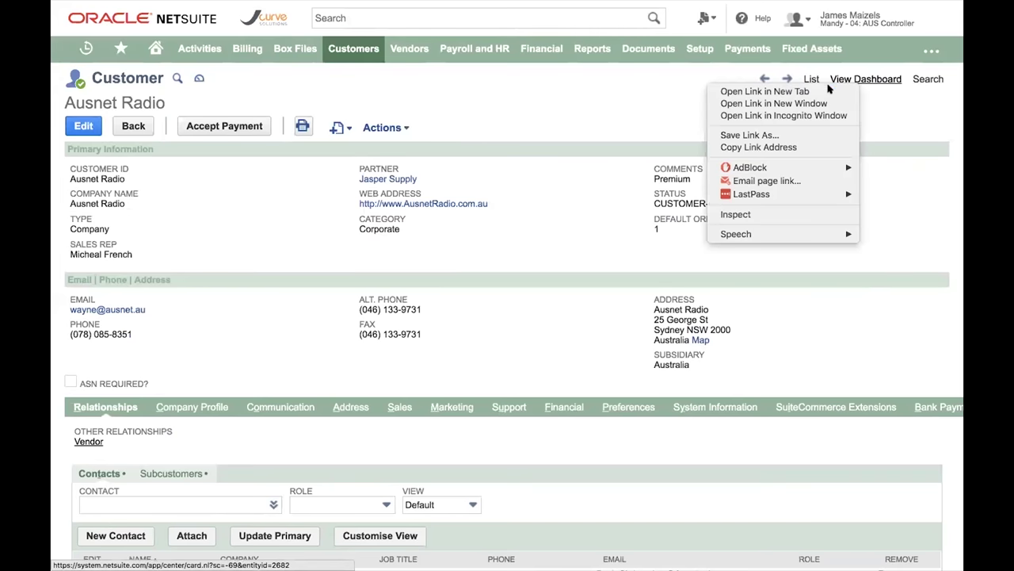
# - Review Ausnet Radio's customer dashboard KPIs and Sales by Item Summary in a new tab
pyautogui.click(830, 90)
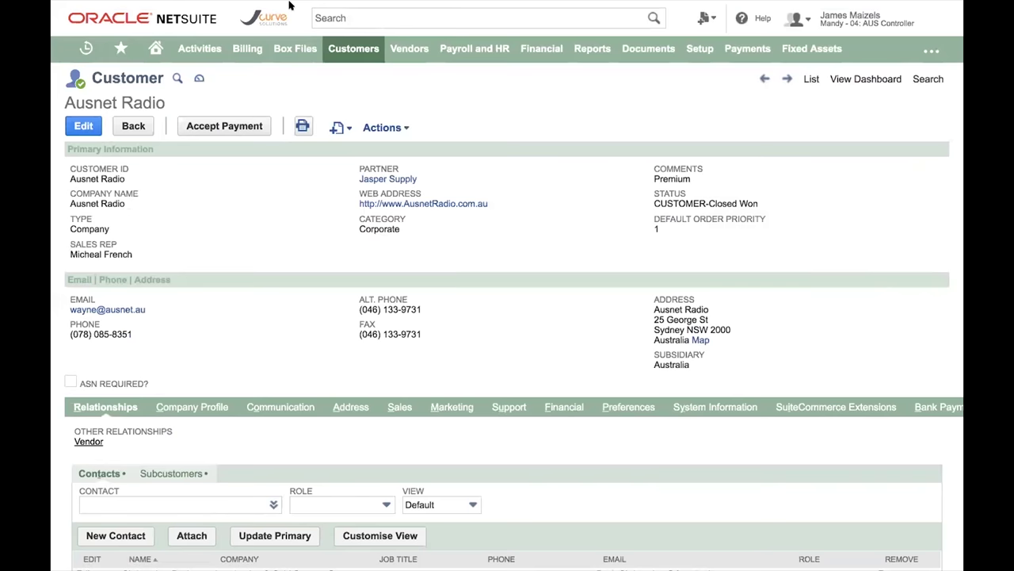
pyautogui.hotkey('ctrl', 'Tab')
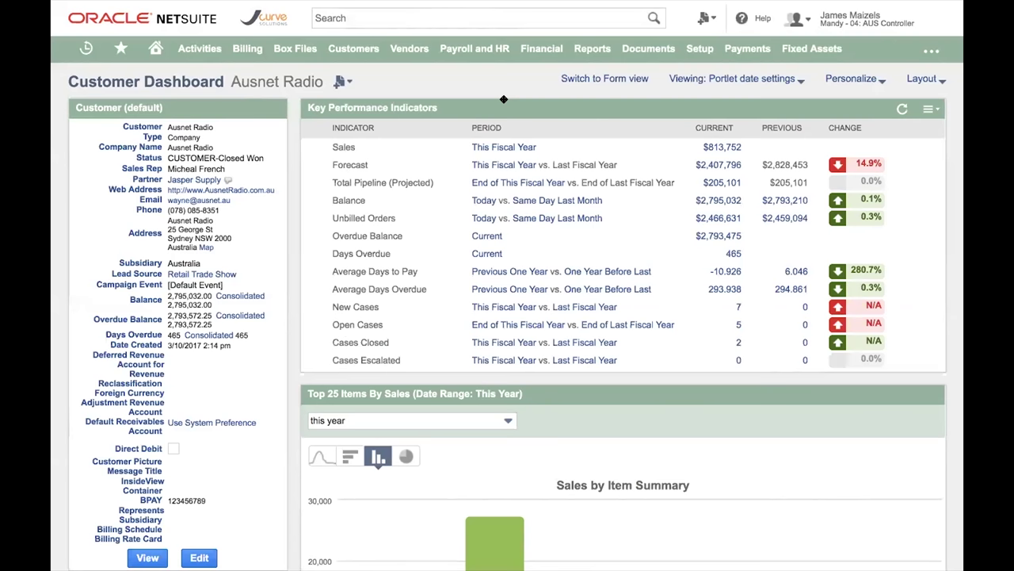
pyautogui.scroll(-3, 503, 99)
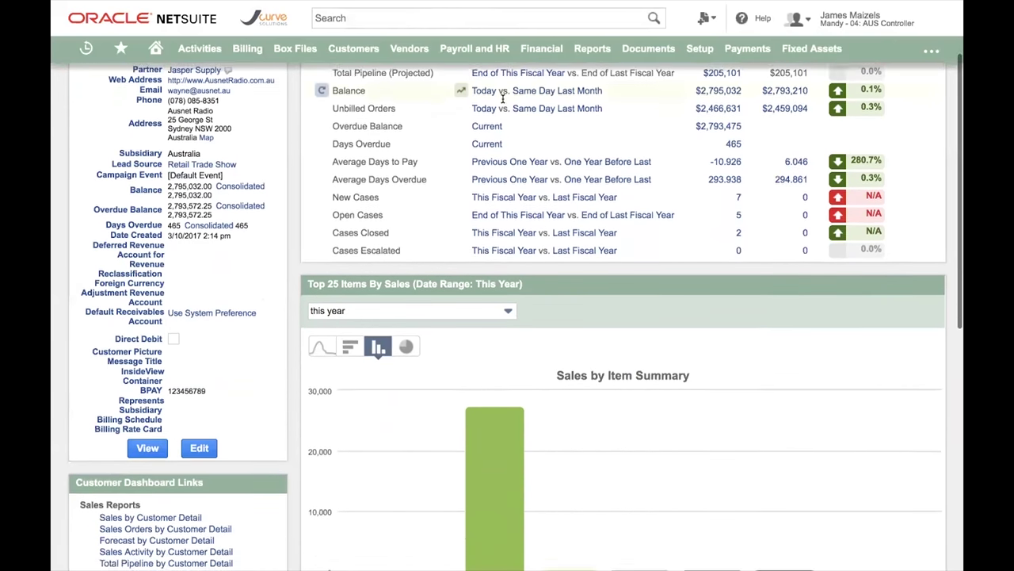
pyautogui.scroll(3, 498, 233)
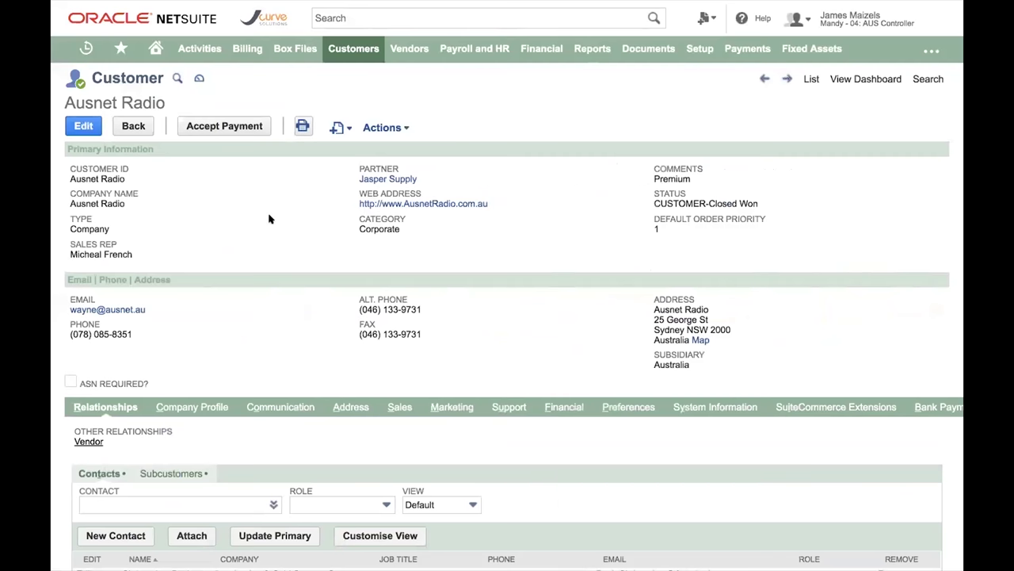
# - Show the Sales subtab with territory AUS-QLD NT and the opportunities list
pyautogui.scroll(-1, 531, 351)
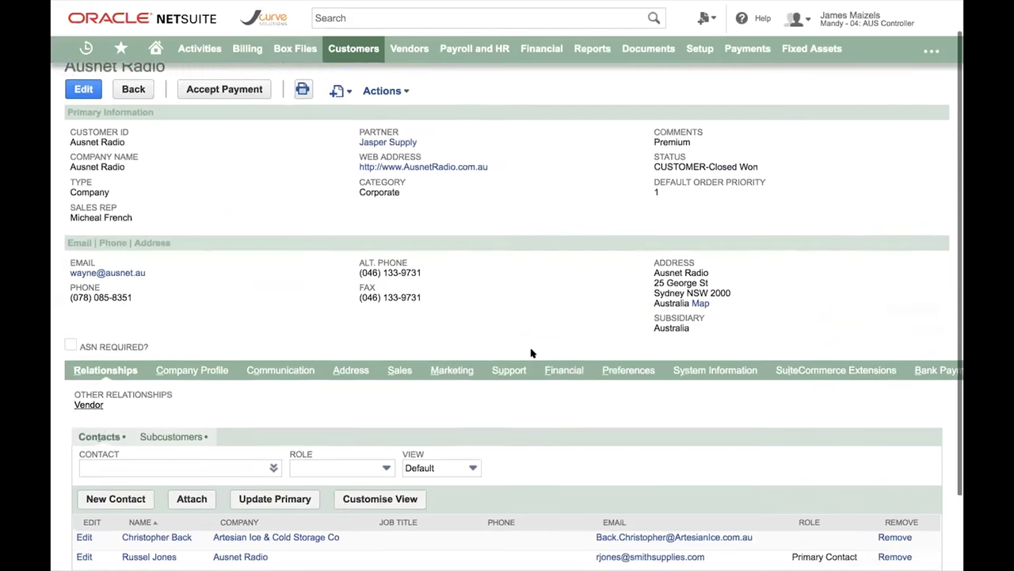
pyautogui.click(399, 351)
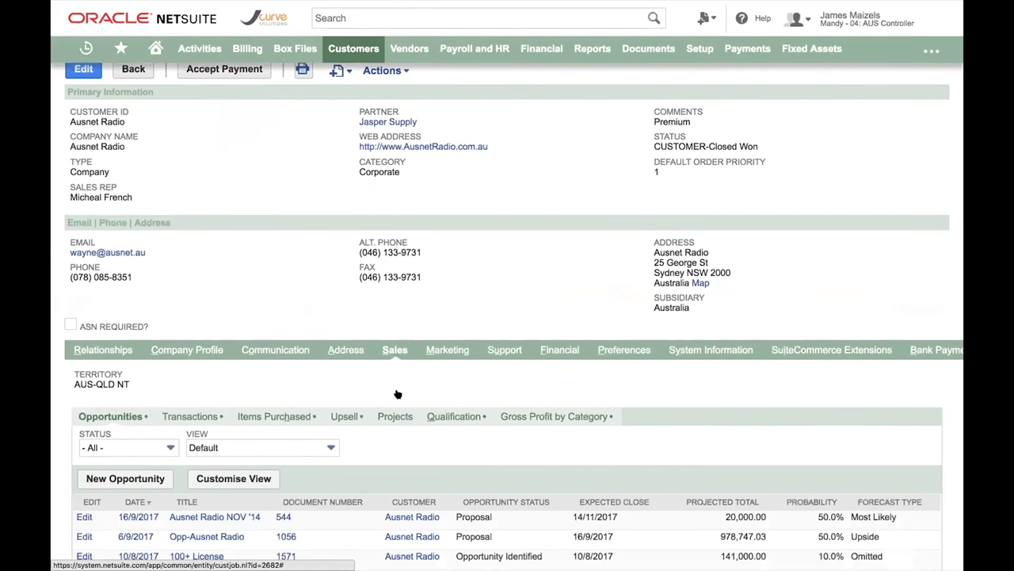
pyautogui.scroll(-1, 218, 446)
pyautogui.scroll(-3, 218, 446)
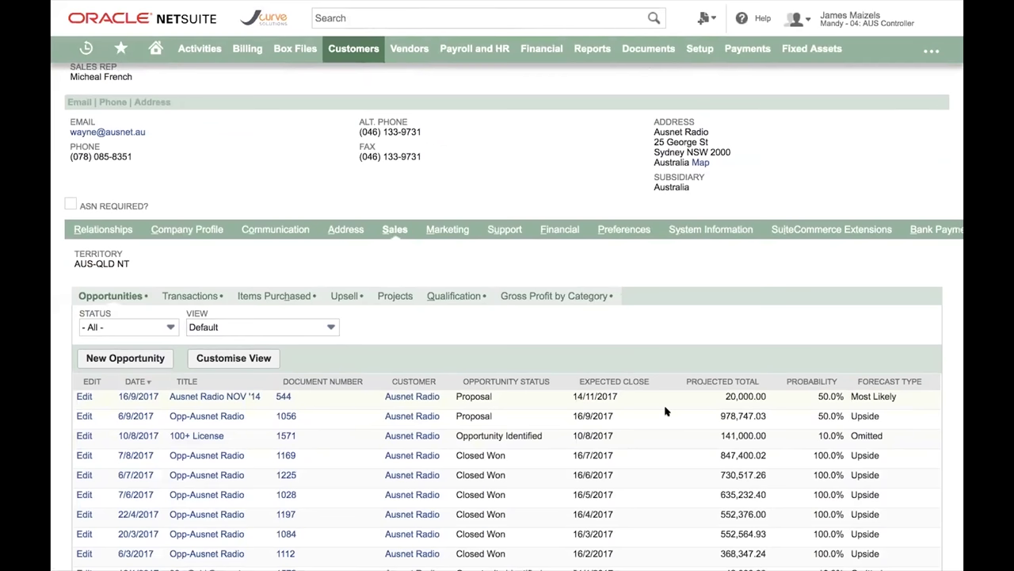
# - Filter Ausnet Radio's transactions to type Sales Order, listing 95 records
pyautogui.click(191, 291)
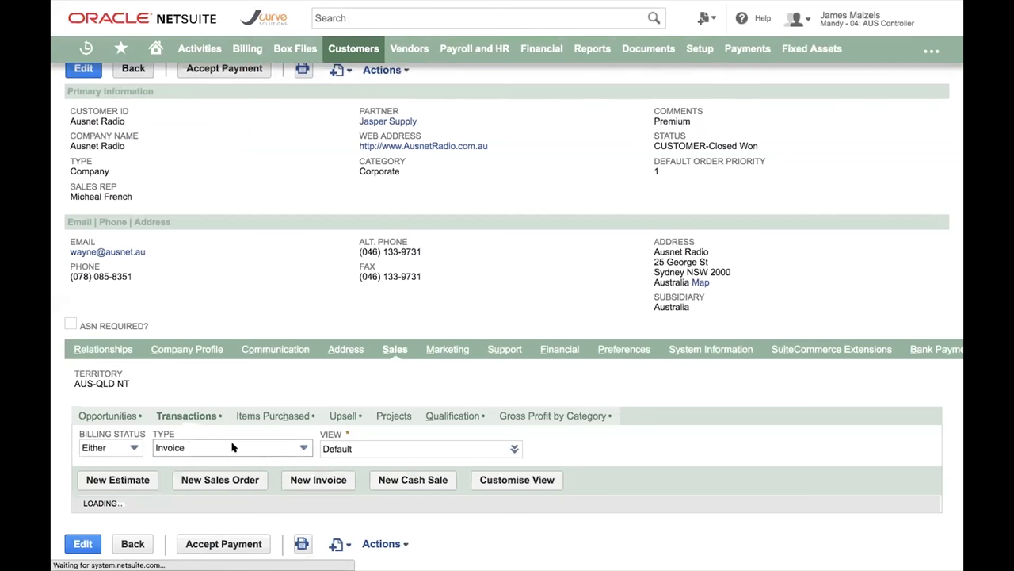
pyautogui.scroll(-5, 232, 448)
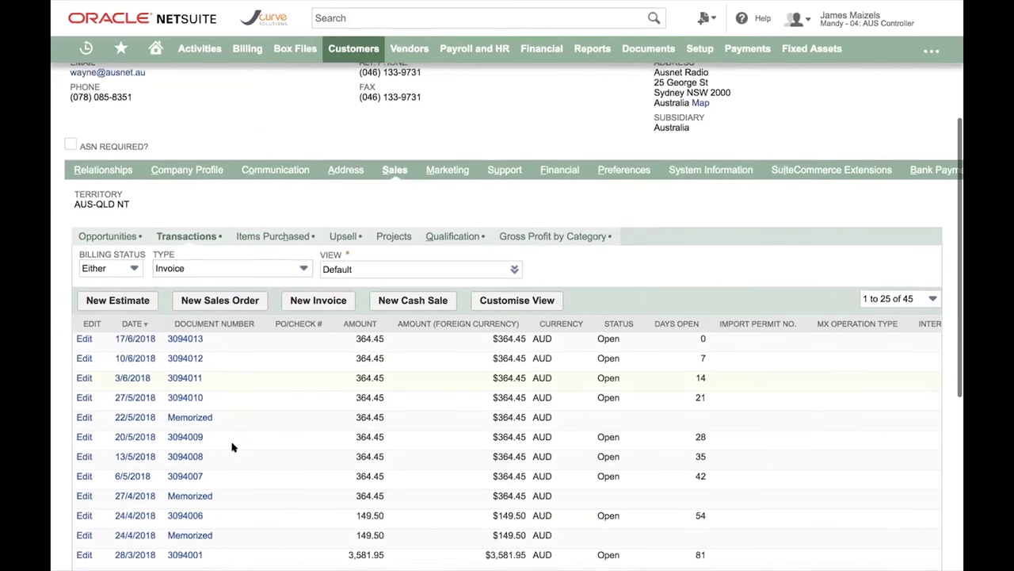
pyautogui.click(230, 242)
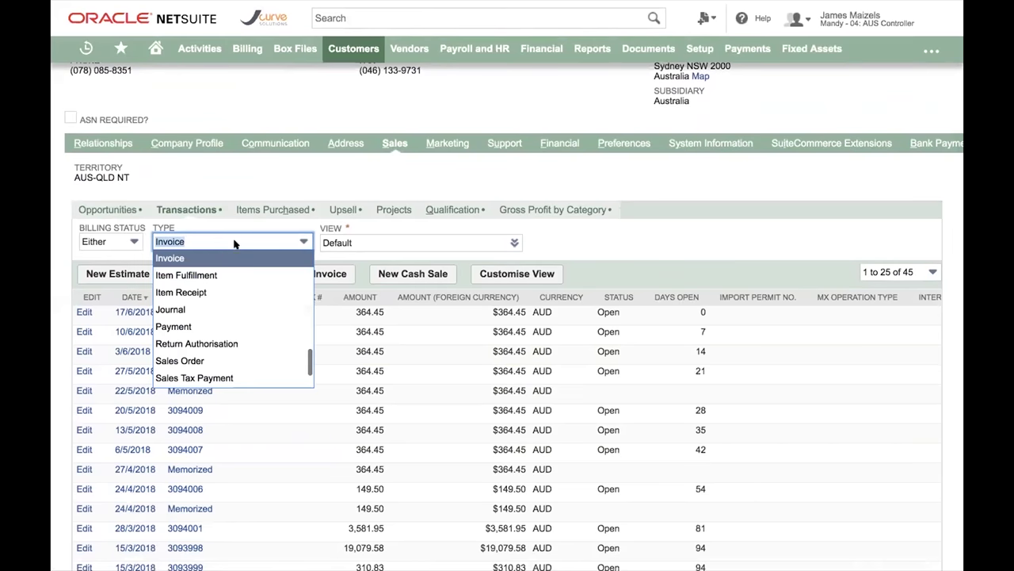
pyautogui.scroll(1, 232, 339)
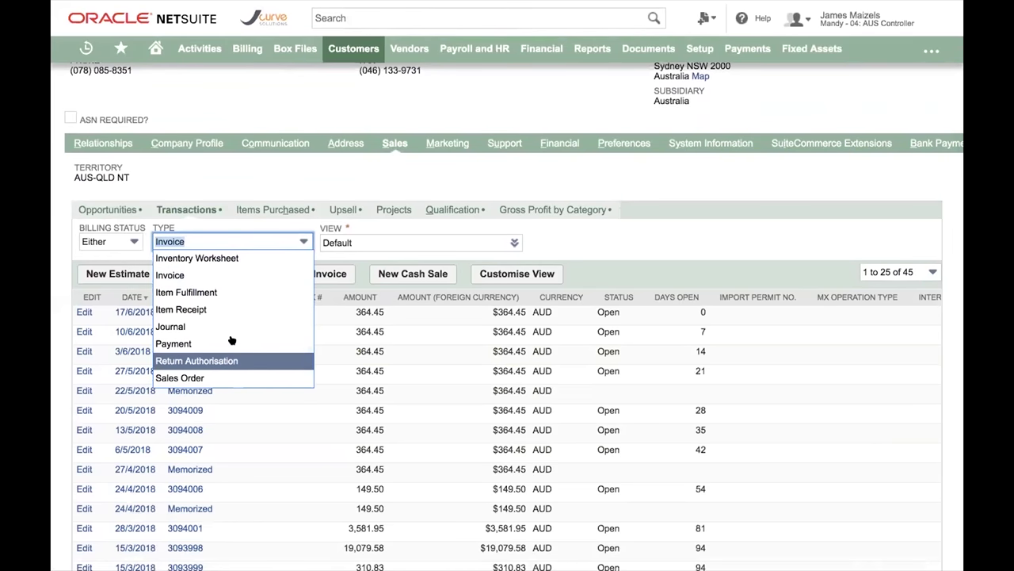
pyautogui.scroll(-4, 232, 339)
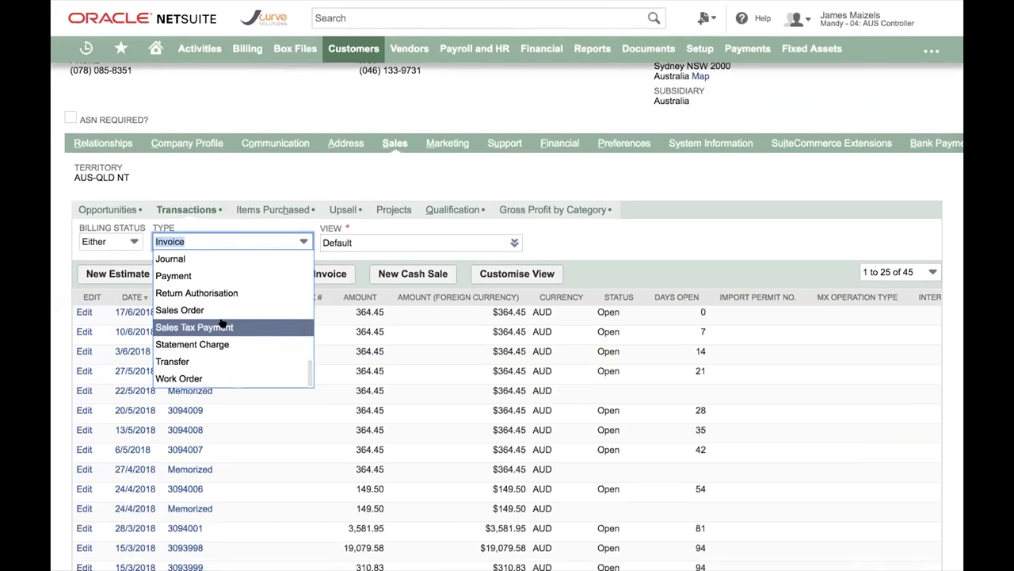
pyautogui.click(222, 311)
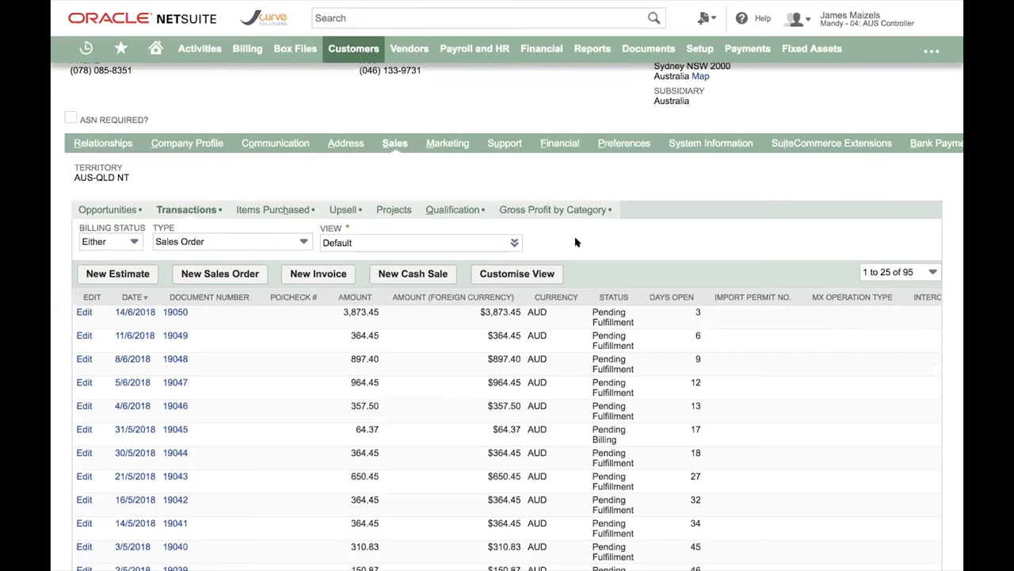
# - Clear the 'IPhone 7' item filter so Items Purchased lists all 34 items
pyautogui.click(285, 213)
pyautogui.scroll(-1, 500, 405)
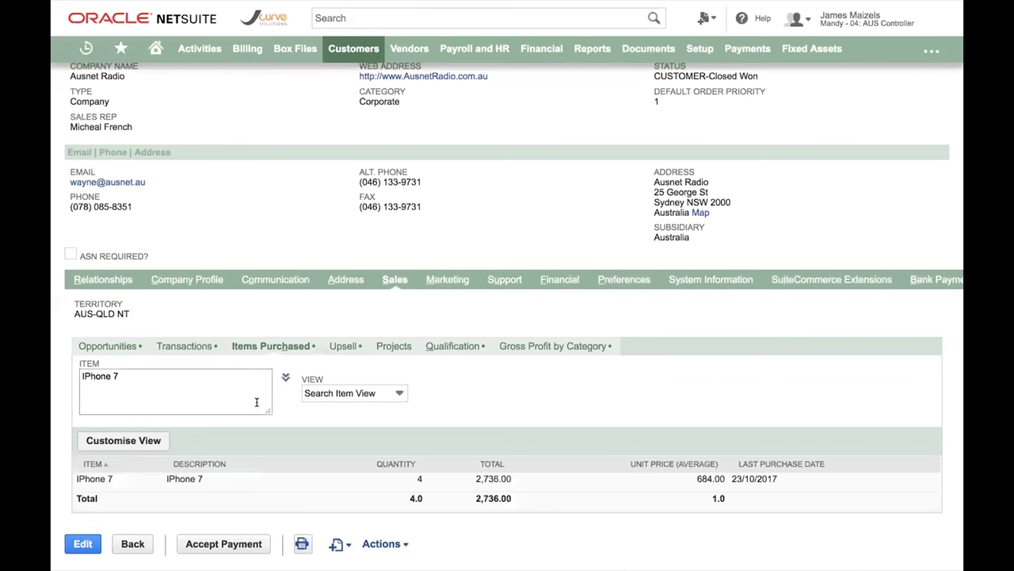
pyautogui.tripleClick(160, 379)
pyautogui.press('BackSpace')
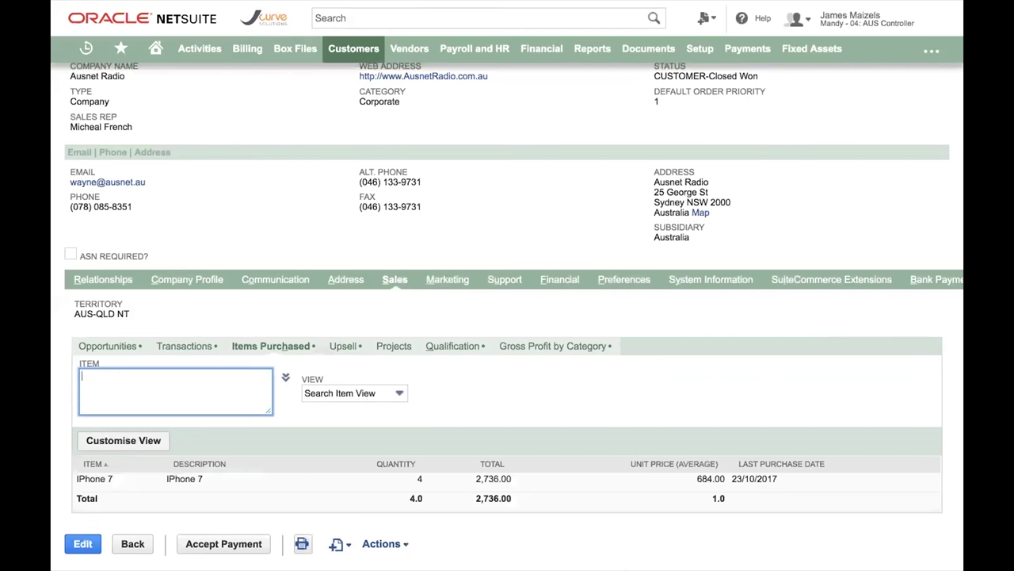
pyautogui.click(463, 386)
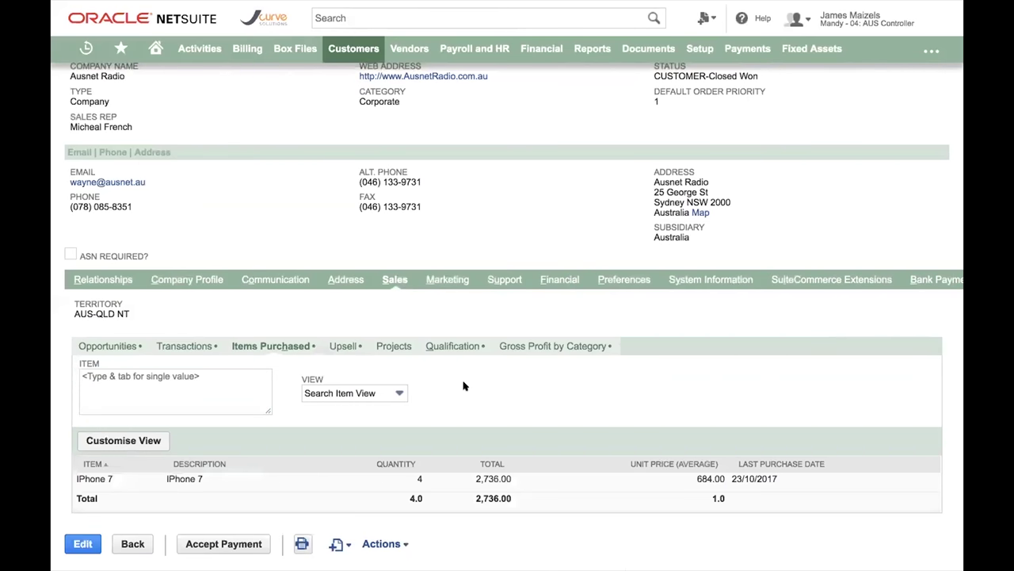
pyautogui.scroll(-3, 463, 386)
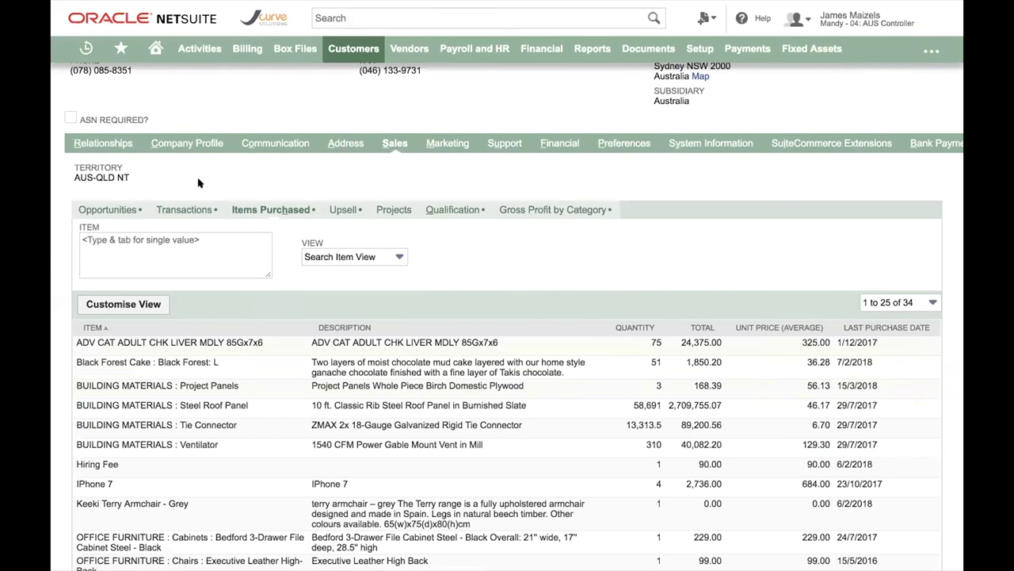
pyautogui.scroll(1, 282, 192)
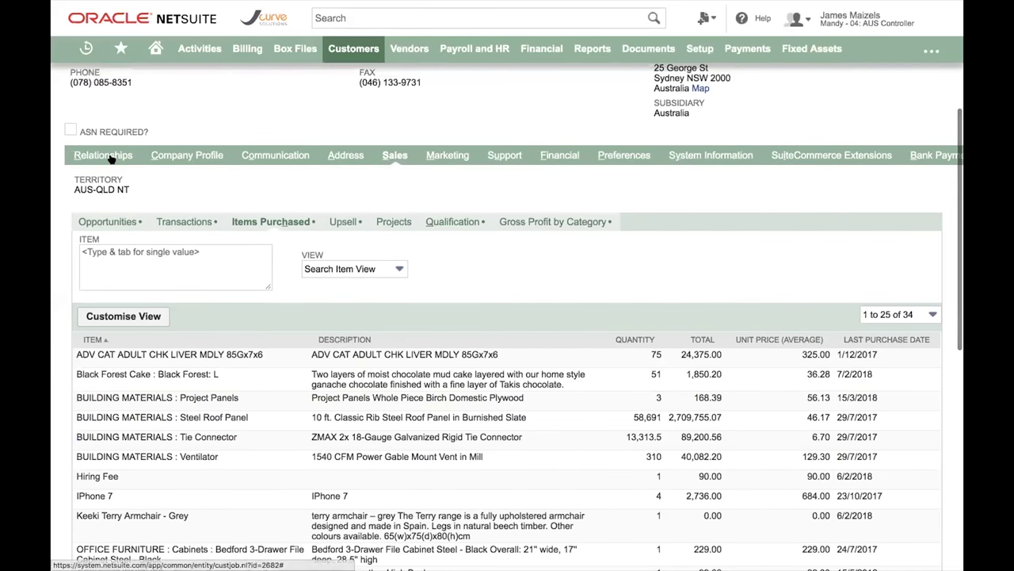
# - List the subcustomers Ausnet Melbourne Office and Ausnet Radio Sydney Office under Relationships
pyautogui.hotkey('alt', 'r')
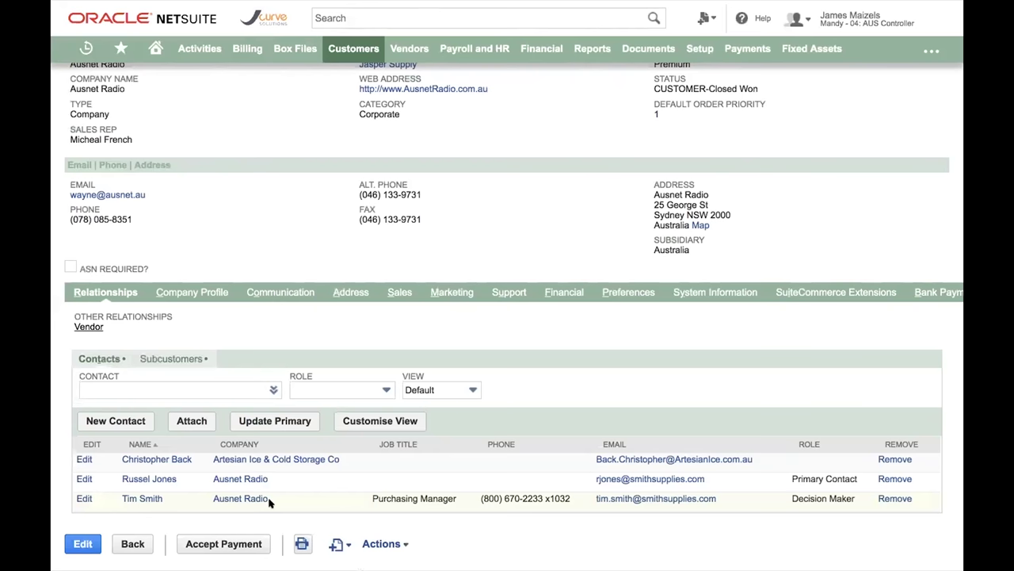
pyautogui.click(166, 358)
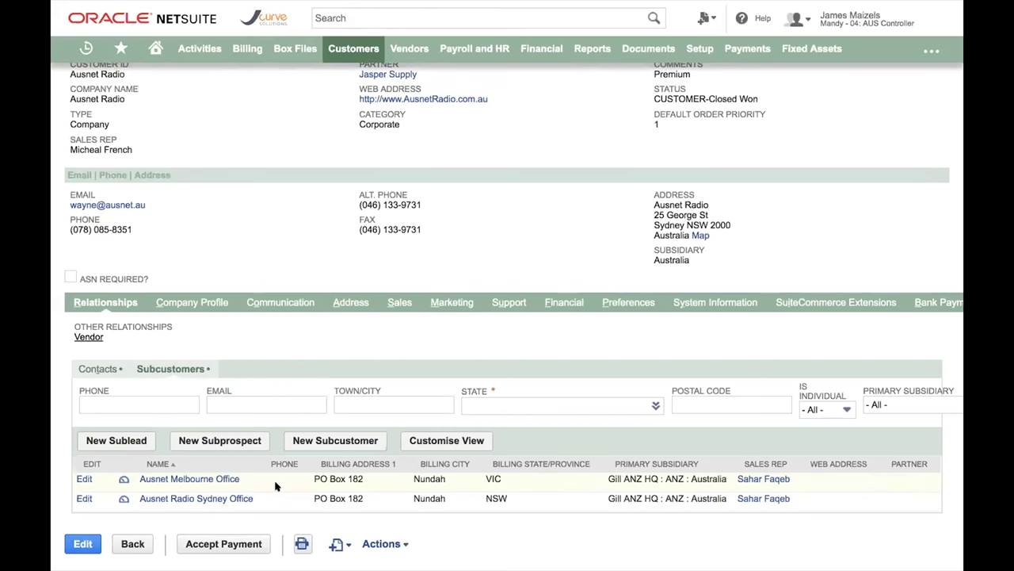
pyautogui.scroll(3, 276, 485)
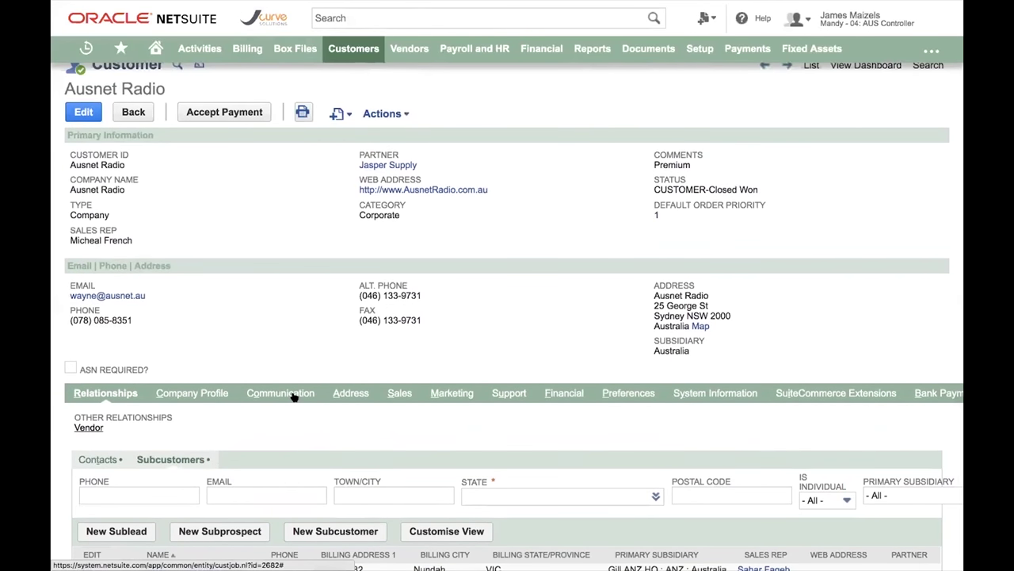
# - Browse the 154 logged email messages such as invoices, quotes and order confirmations
pyautogui.click(281, 393)
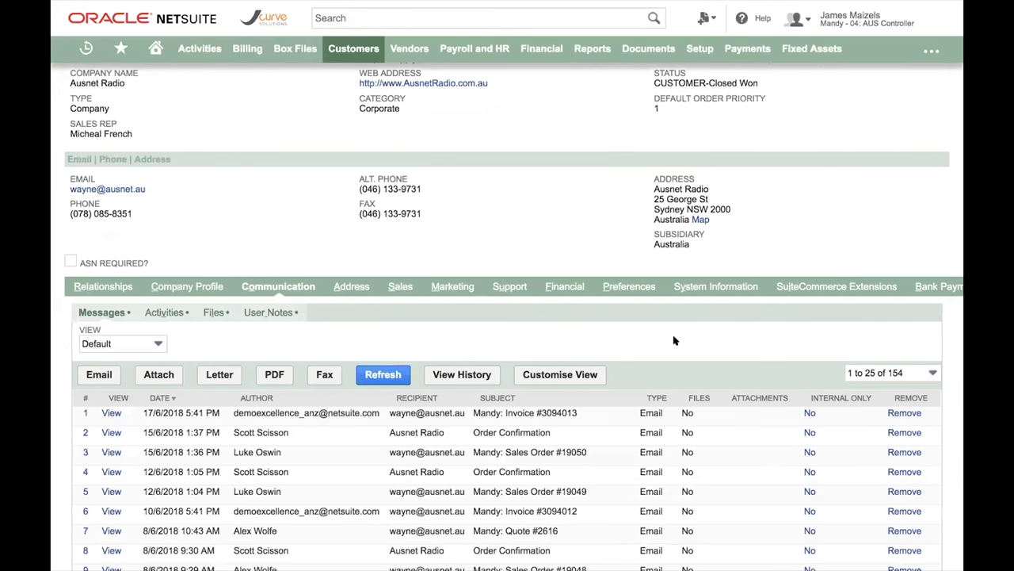
pyautogui.scroll(-3, 673, 341)
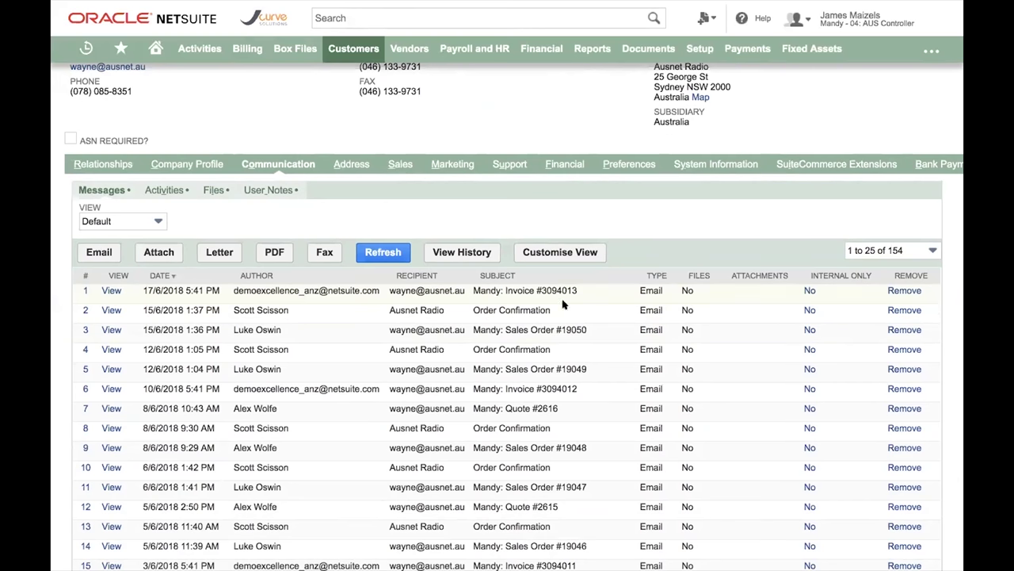
pyautogui.scroll(-1, 539, 427)
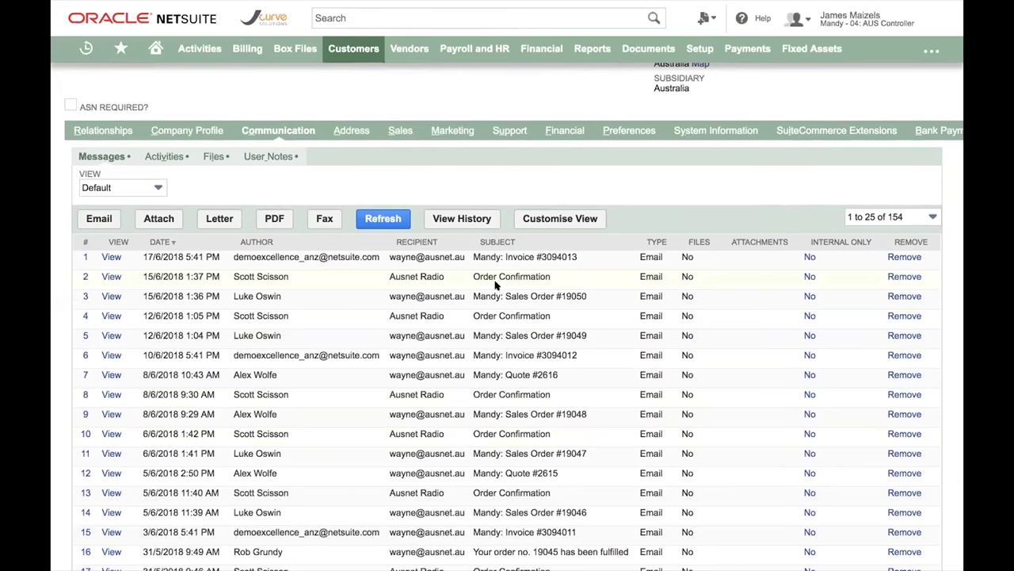
pyautogui.scroll(-1, 496, 285)
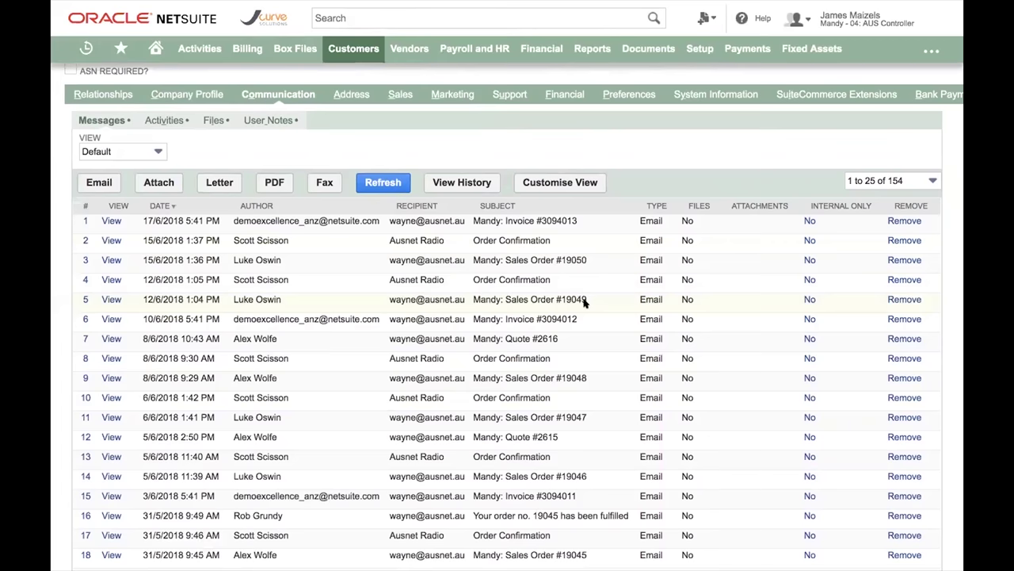
# - Show activities of all types: follow-up phone calls, events and tasks
pyautogui.click(164, 120)
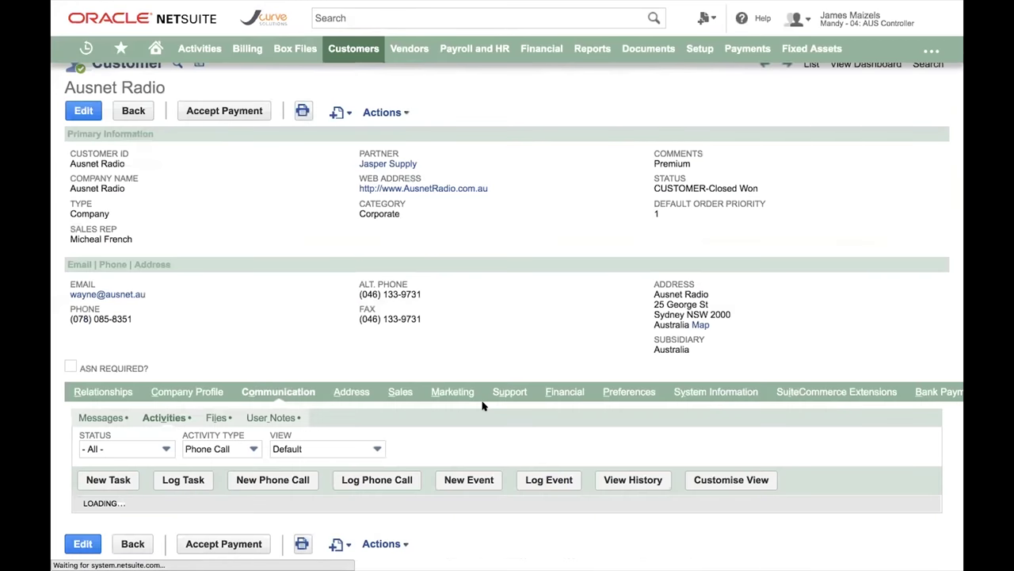
pyautogui.scroll(-3, 511, 426)
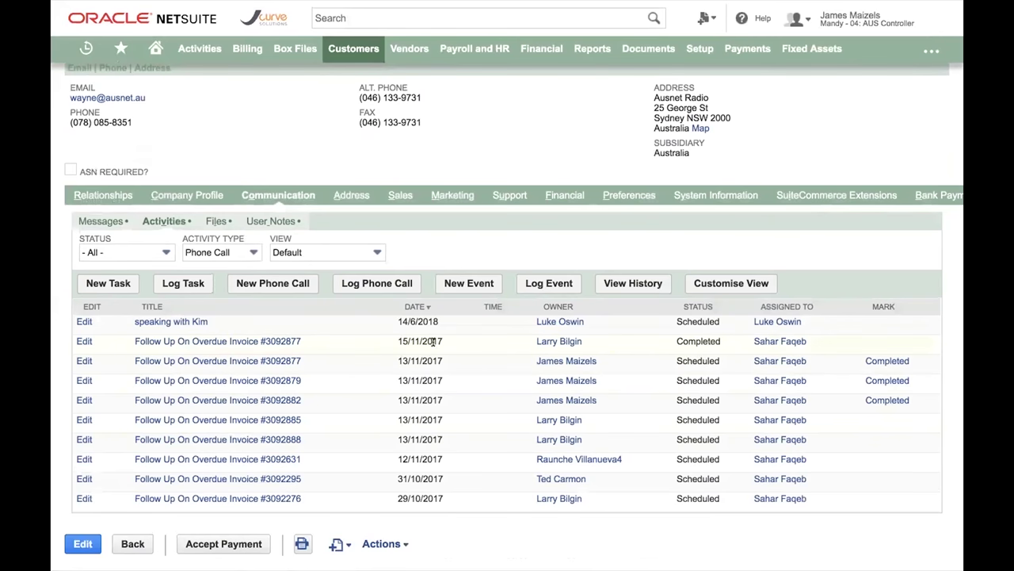
pyautogui.click(235, 252)
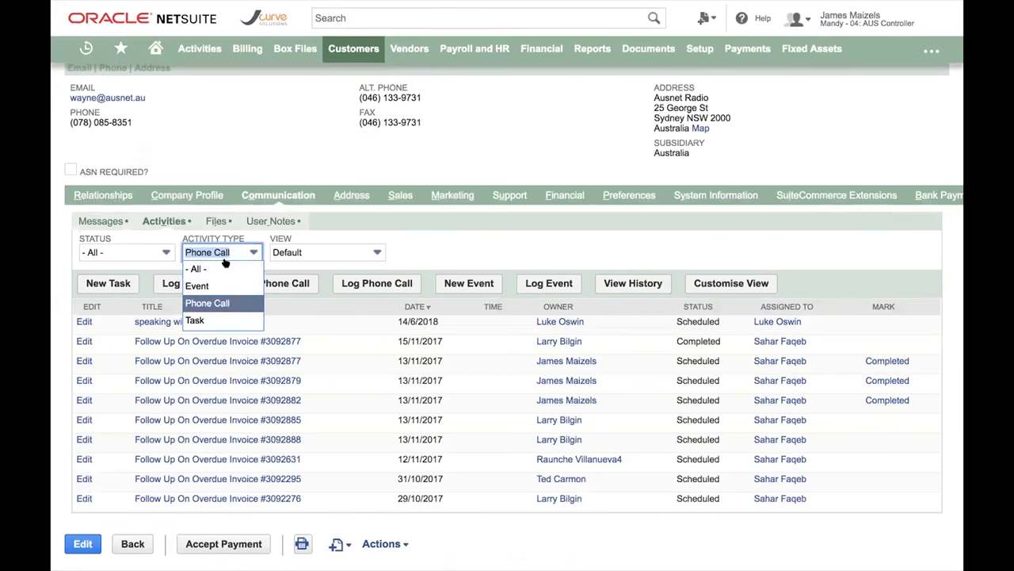
pyautogui.click(220, 269)
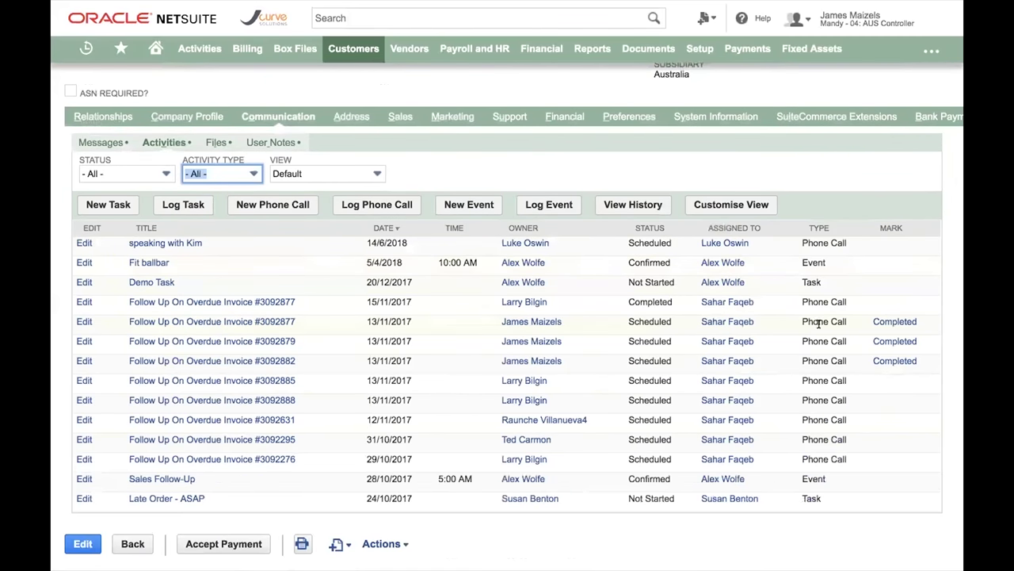
pyautogui.click(702, 163)
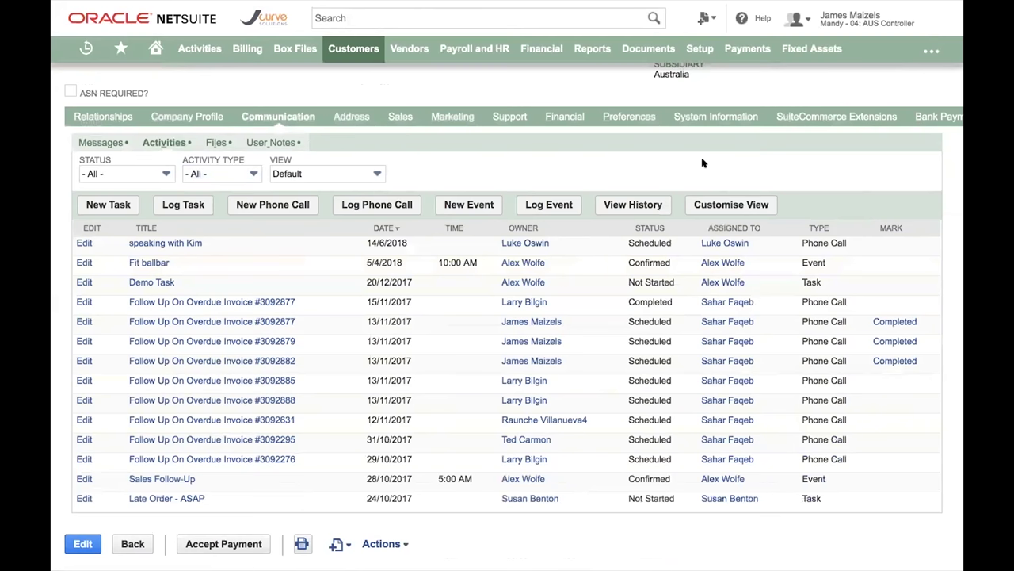
# - Show the Files list with the single attachment Demo Upload.png
pyautogui.click(217, 142)
pyautogui.scroll(-1, 581, 440)
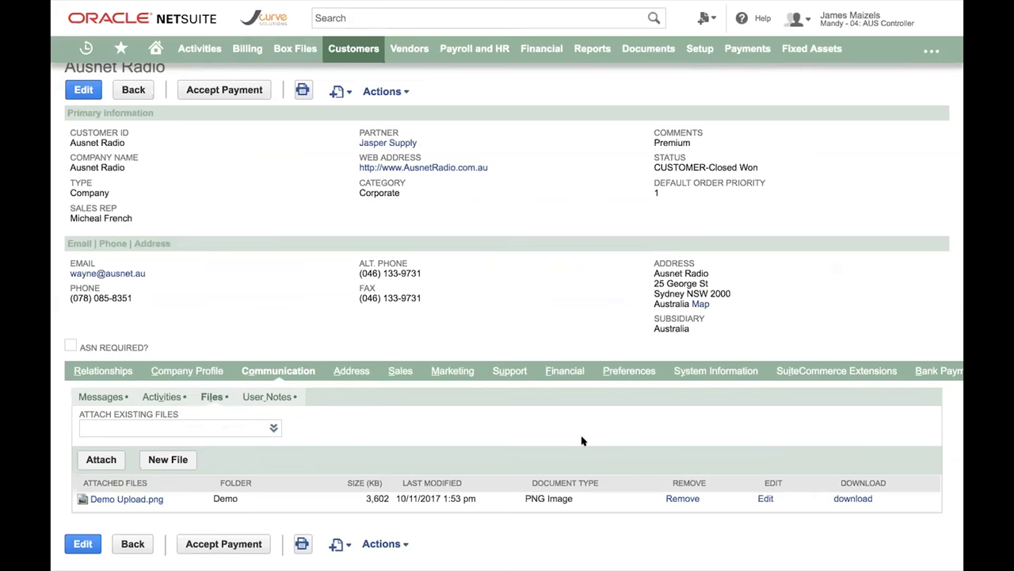
# - Show Marketing details: lead source Retail Trade Show and two purchased campaign responses
pyautogui.click(457, 372)
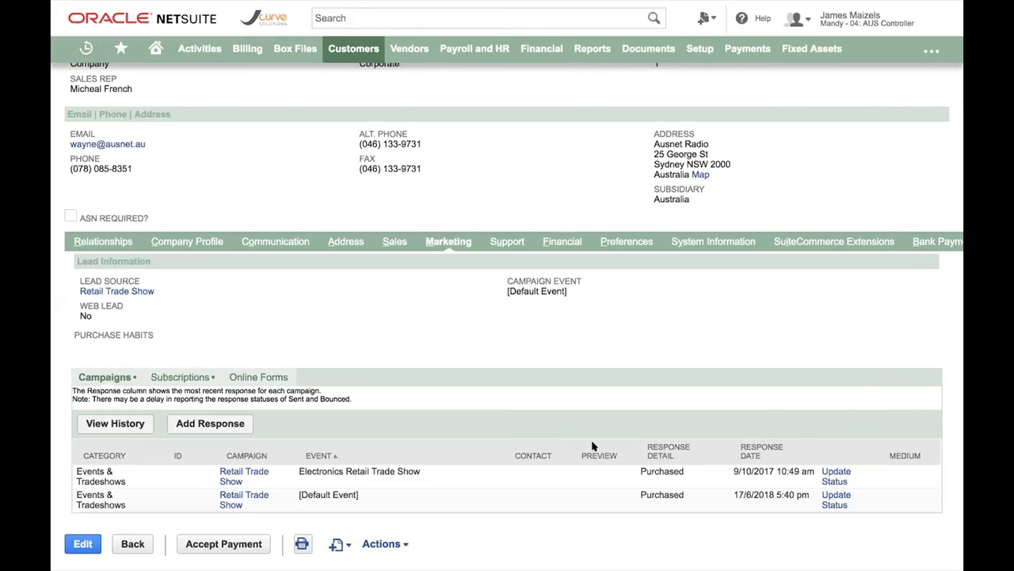
# - Show Ausnet Radio's subscriptions, with all five marked No under Soft Opt-In
pyautogui.click(198, 377)
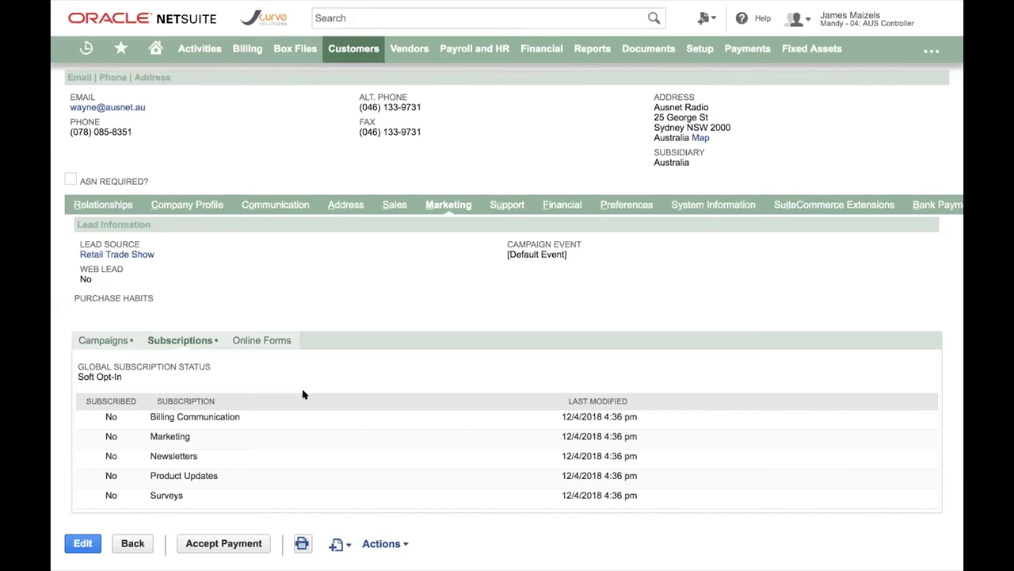
# - Review Ausnet Radio's seven support cases, including Not Started cases 1177 and 1180
pyautogui.click(506, 205)
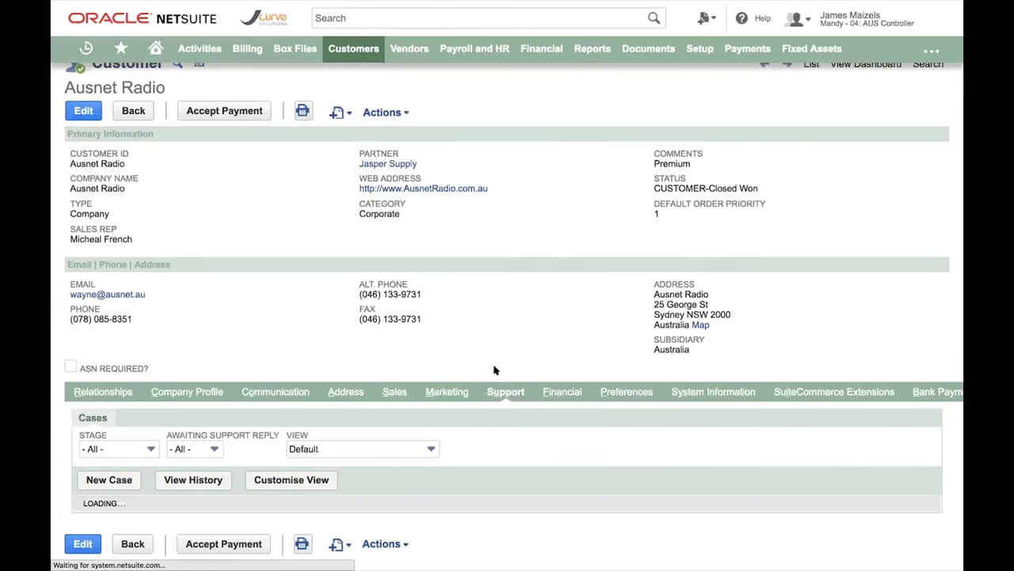
pyautogui.scroll(-3, 550, 438)
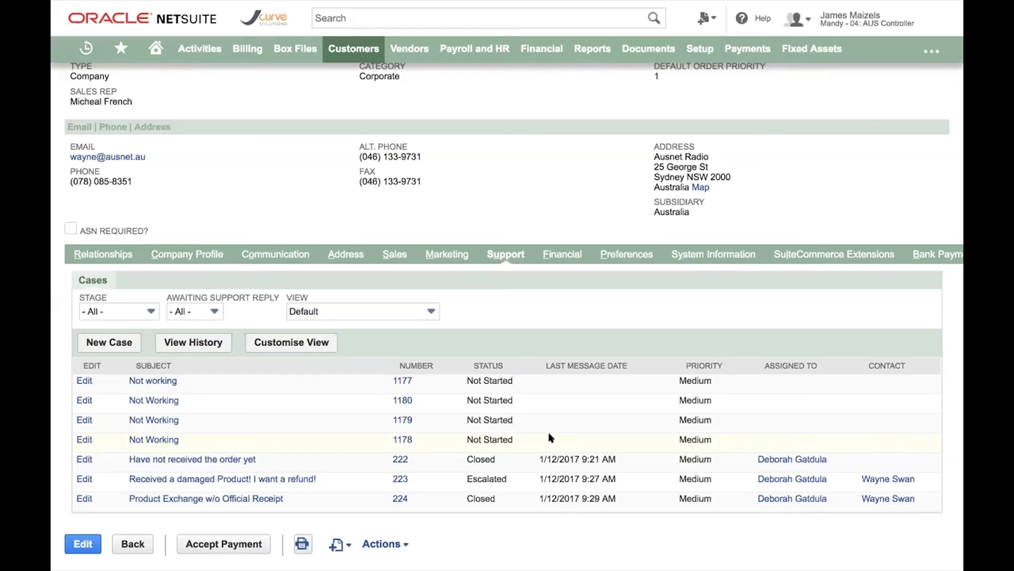
pyautogui.scroll(4, 495, 105)
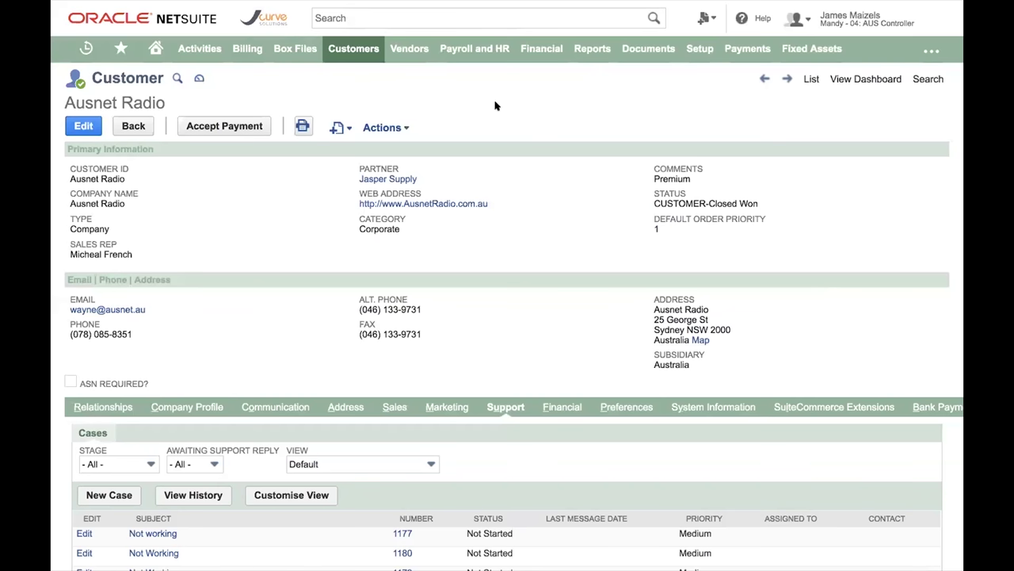
pyautogui.moveTo(584, 60)
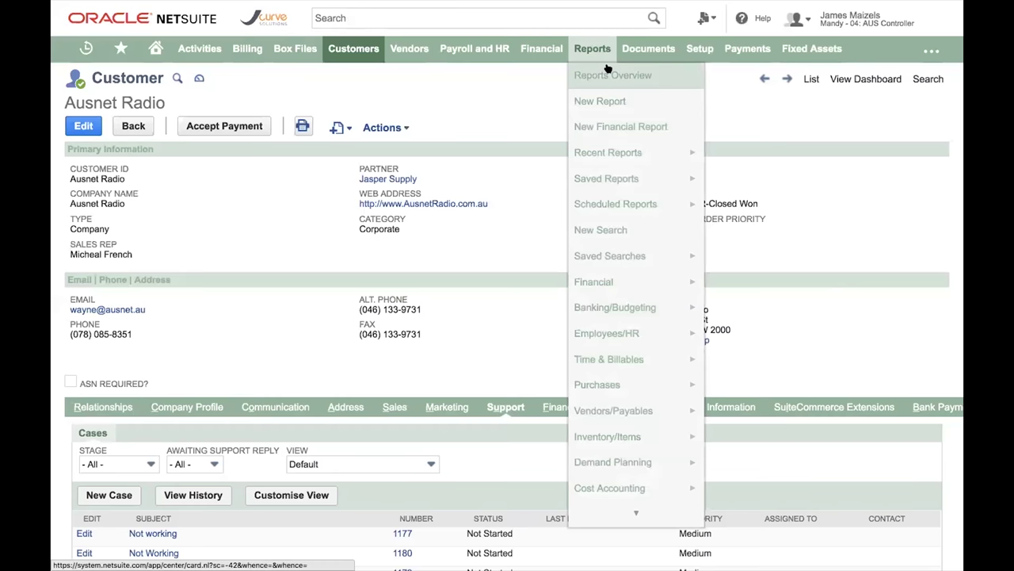
# - Go to the Reports overview and collapse the Purchases report group
pyautogui.click(607, 73)
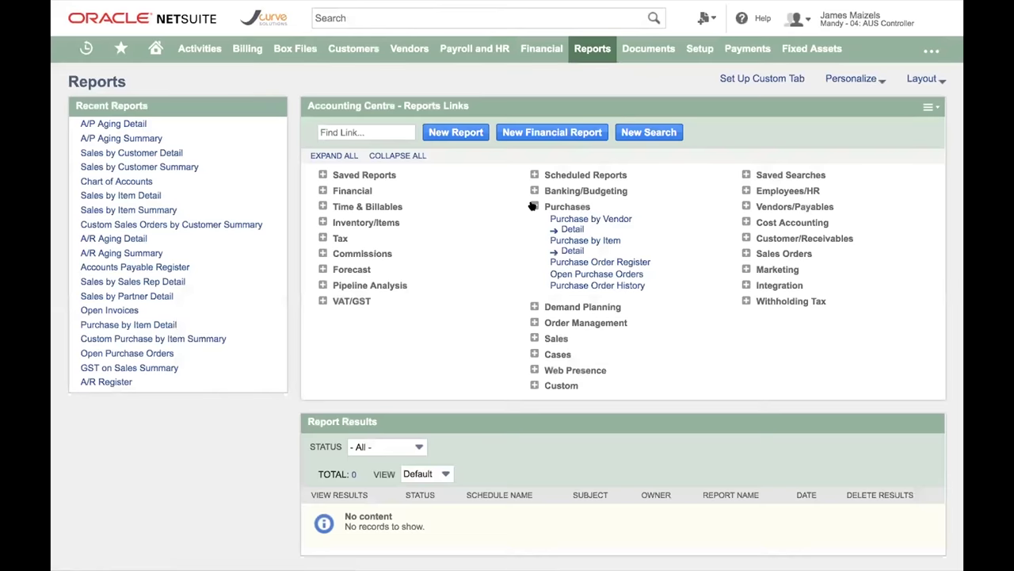
pyautogui.click(533, 206)
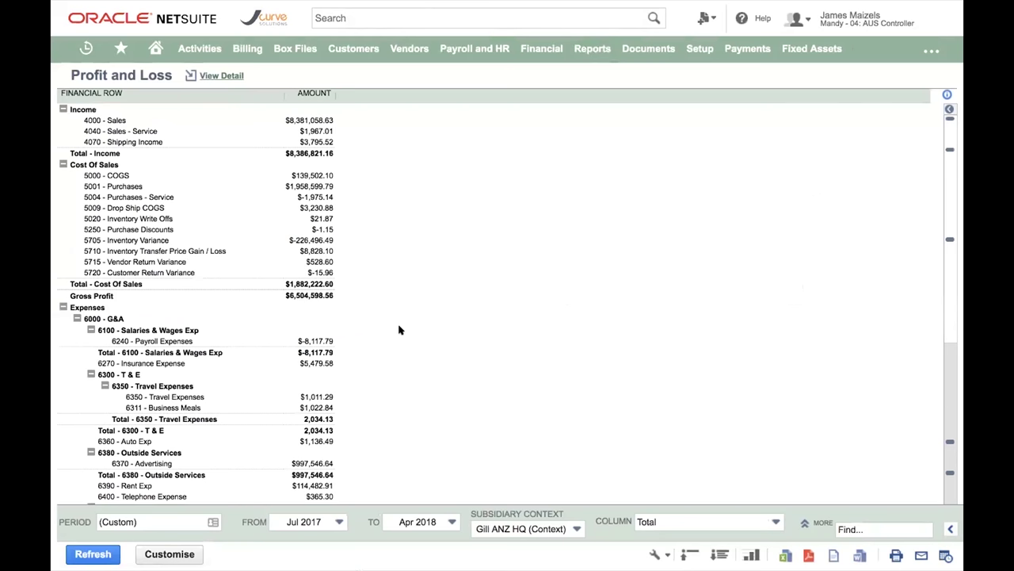
# - Split the Profit and Loss columns by Department, refresh, and open it in the Financial Report Builder
pyautogui.scroll(-3, 384, 333)
pyautogui.scroll(3, 384, 395)
pyautogui.click(642, 522)
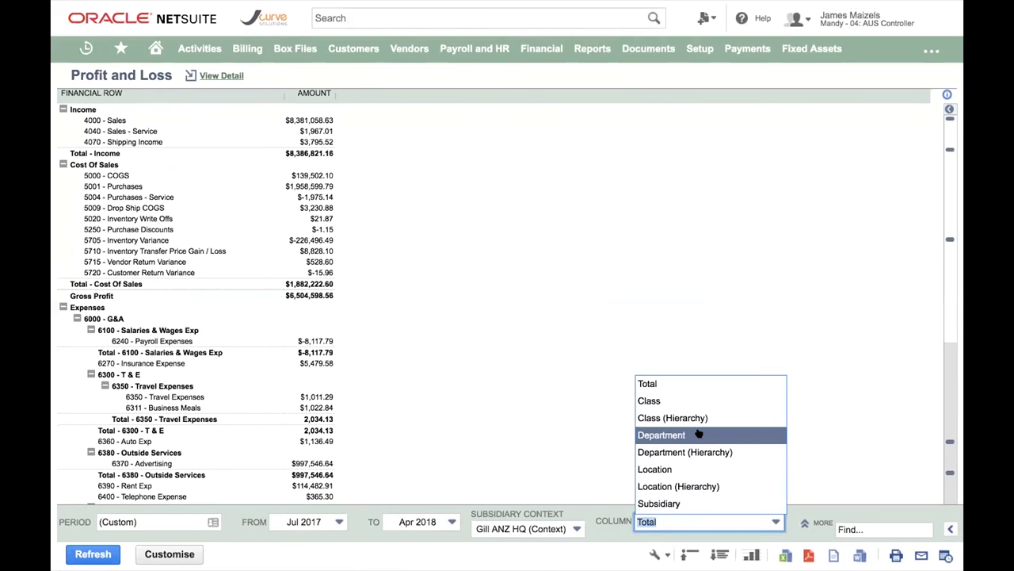
pyautogui.click(695, 434)
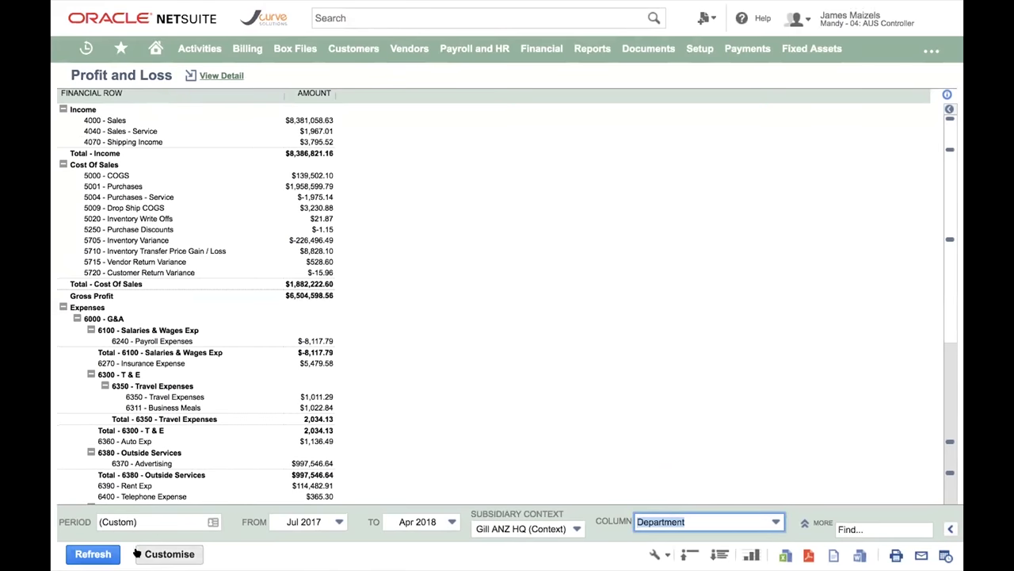
pyautogui.click(93, 554)
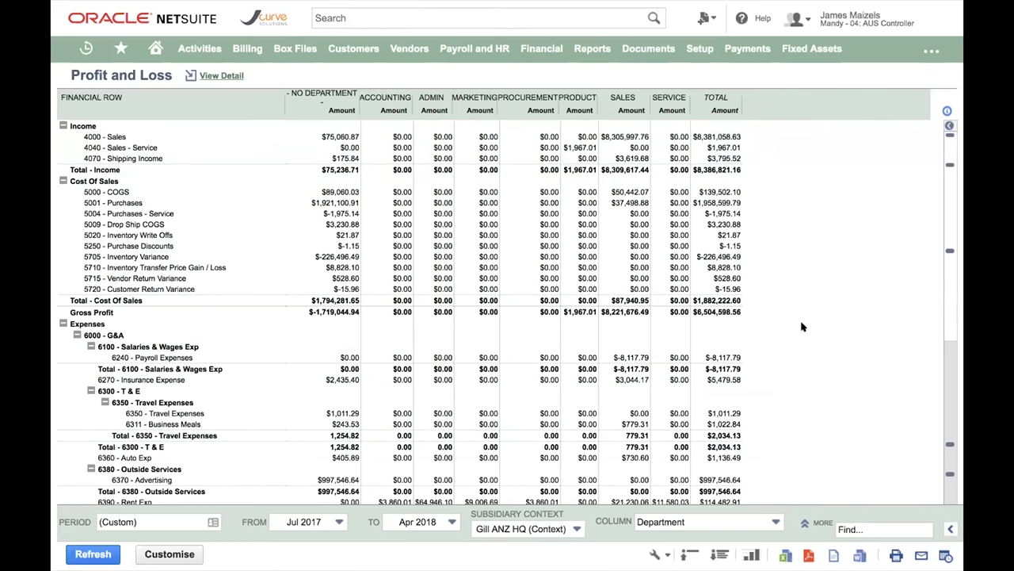
pyautogui.click(170, 553)
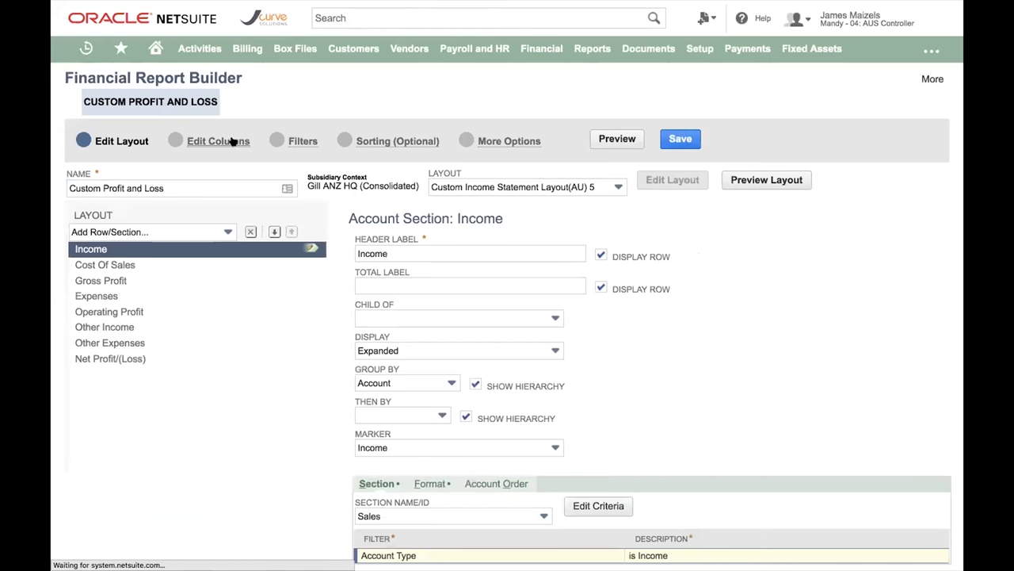
# - Add an Amount (Foreign Currency) column found by searching 'foreign', then preview the report
pyautogui.click(204, 141)
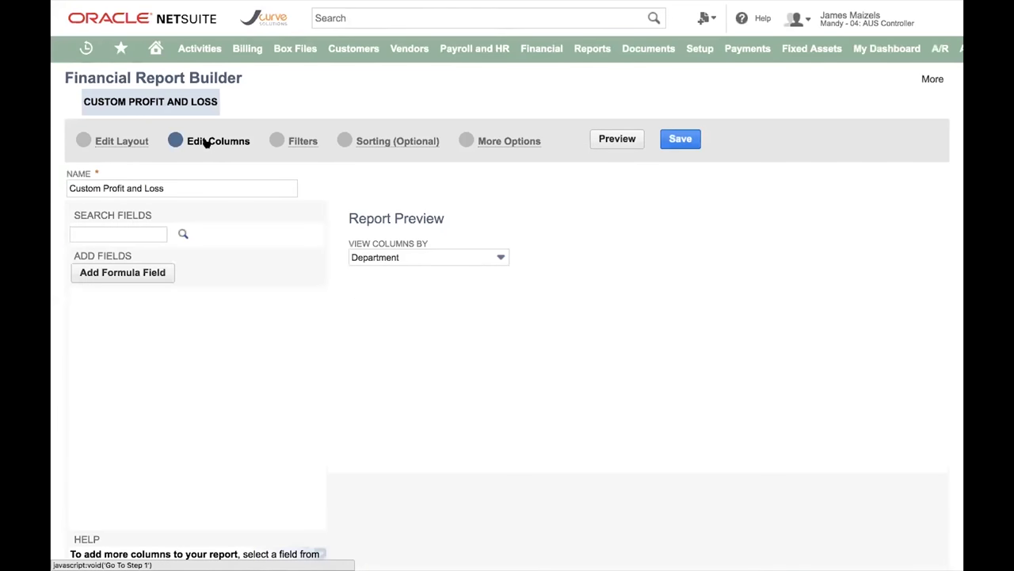
pyautogui.click(113, 232)
pyautogui.write('foreg')
pyautogui.press('BackSpace')
pyautogui.write('ign')
pyautogui.press('BackSpace')
pyautogui.press('BackSpace')
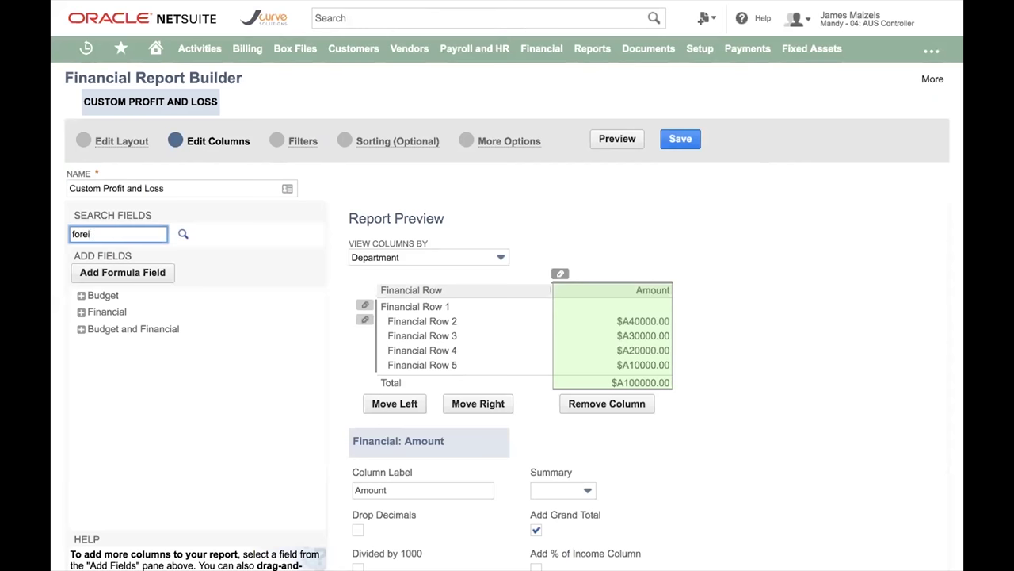
pyautogui.write('gn')
pyautogui.click(181, 233)
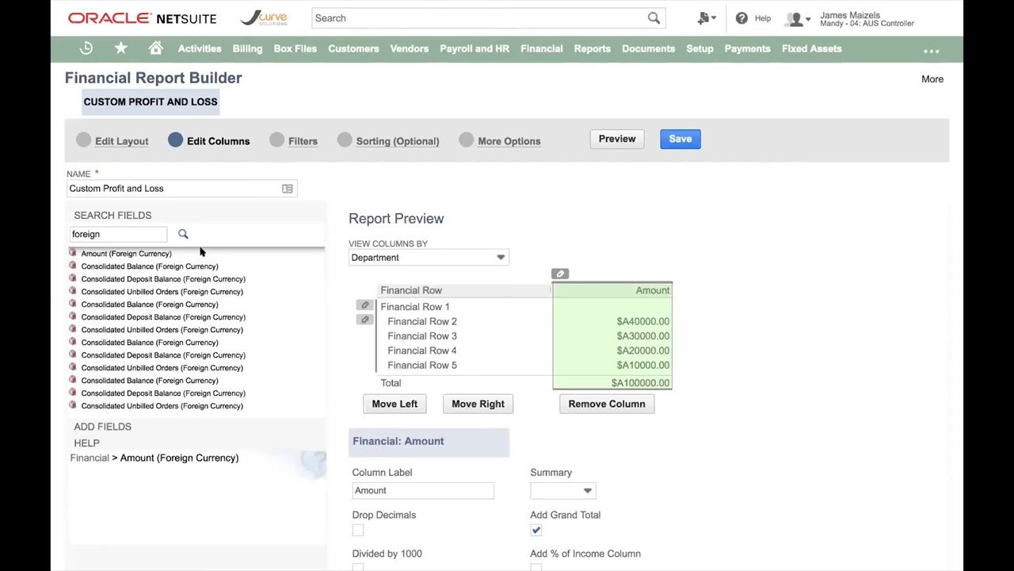
pyautogui.click(120, 253)
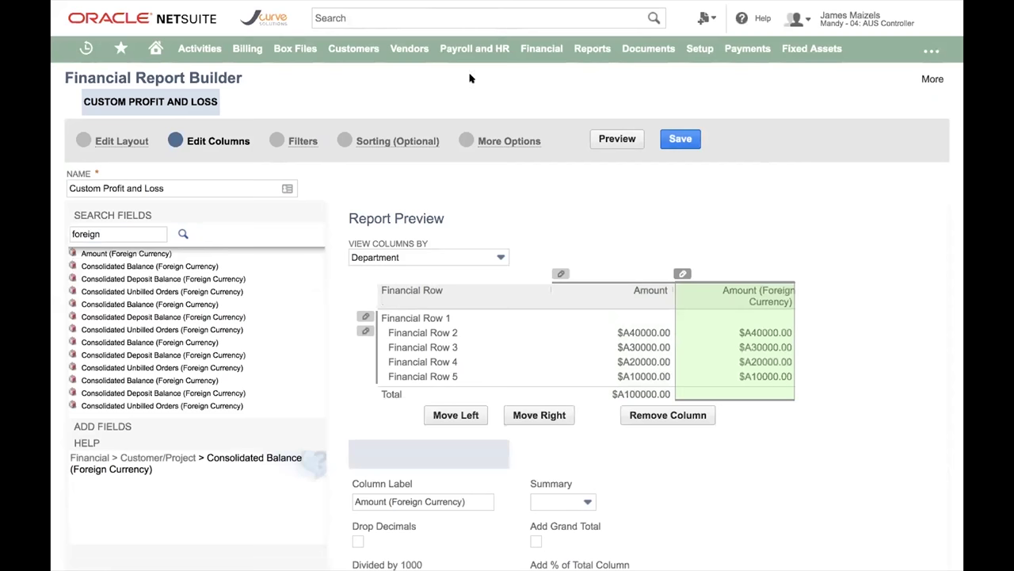
pyautogui.click(633, 140)
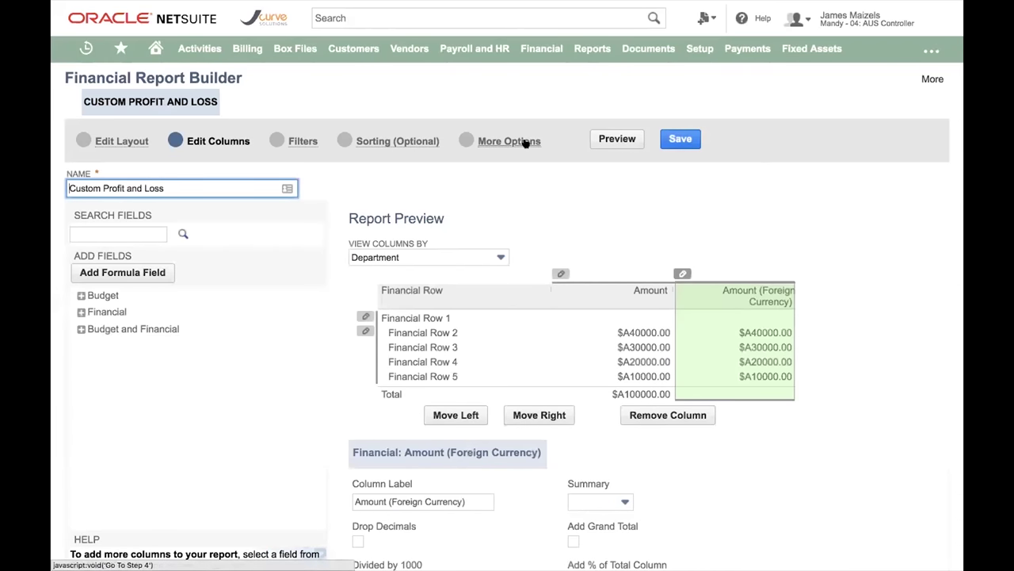
# - Rename the custom report to 'Nigel Report'
pyautogui.tripleClick(88, 187)
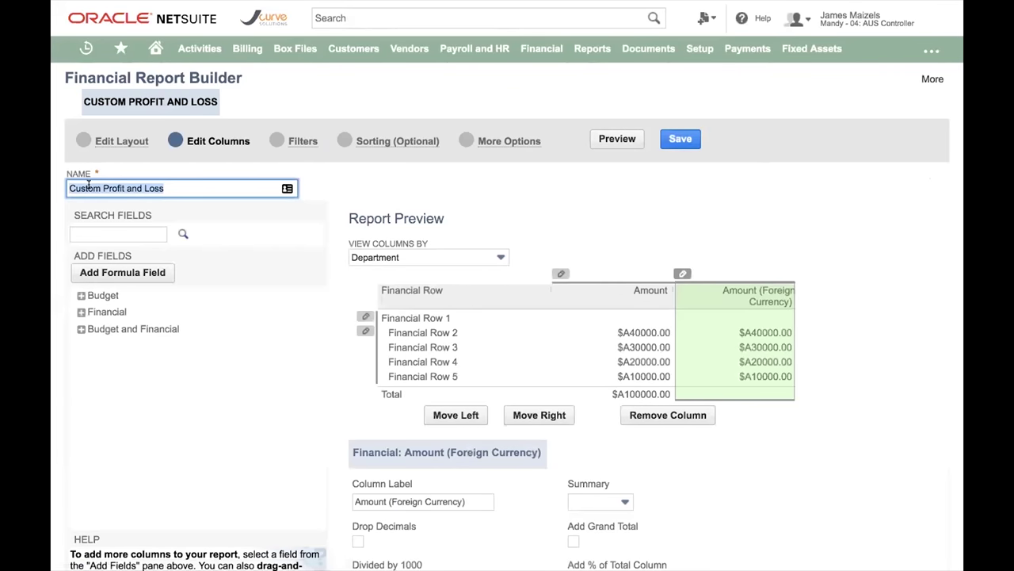
pyautogui.write('Nigel Dr')
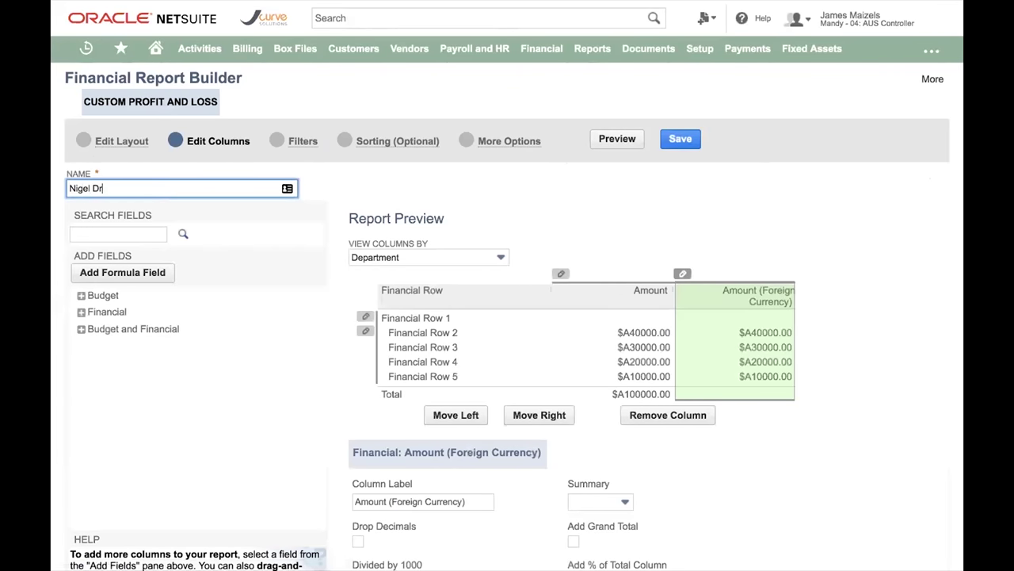
pyautogui.press('BackSpace')
pyautogui.press('BackSpace')
pyautogui.write('Report')
# - Review the Additional Options, with Activity Only and Show Currency Symbol enabled
pyautogui.click(511, 140)
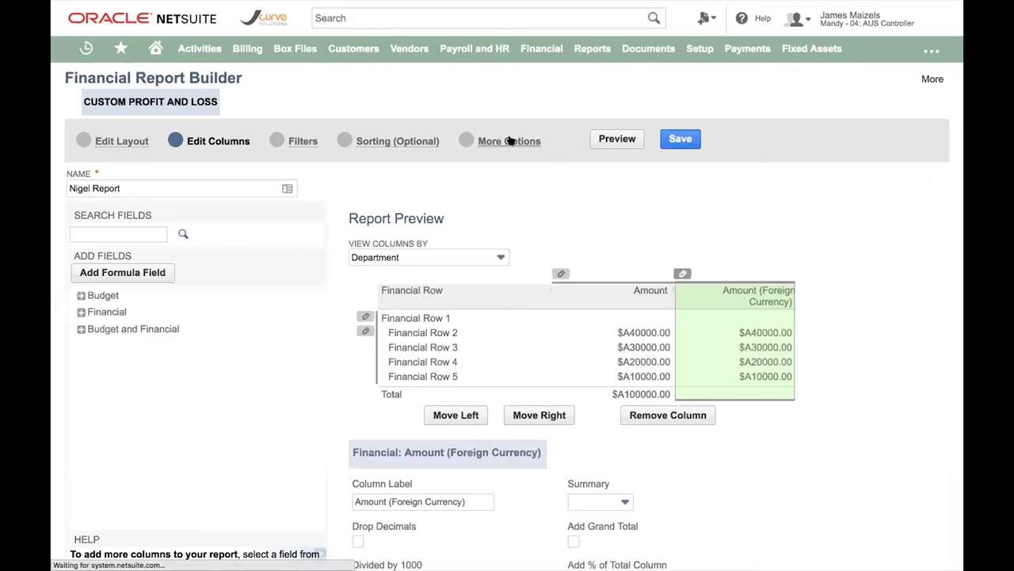
pyautogui.scroll(-2, 496, 383)
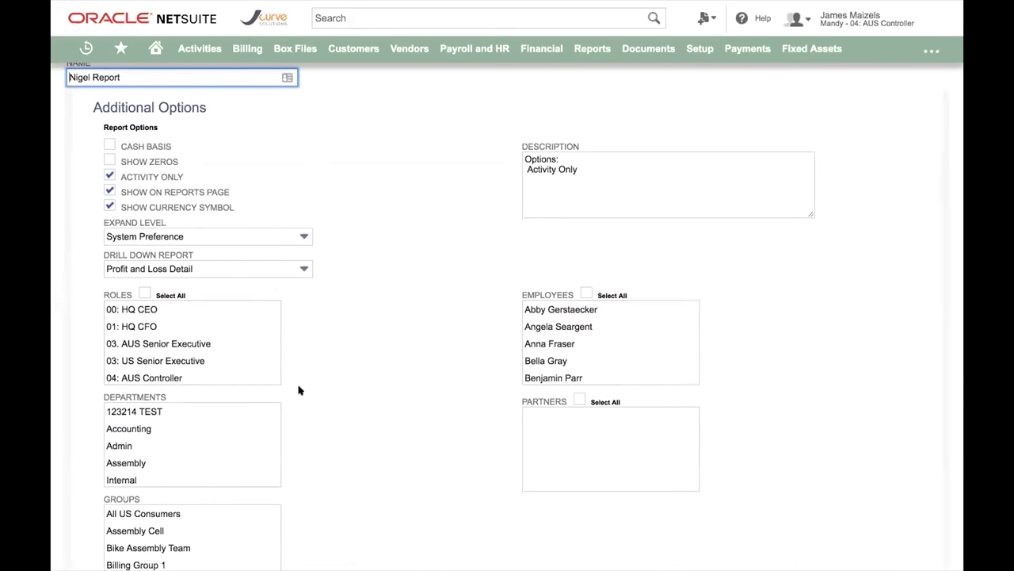
pyautogui.scroll(2, 294, 389)
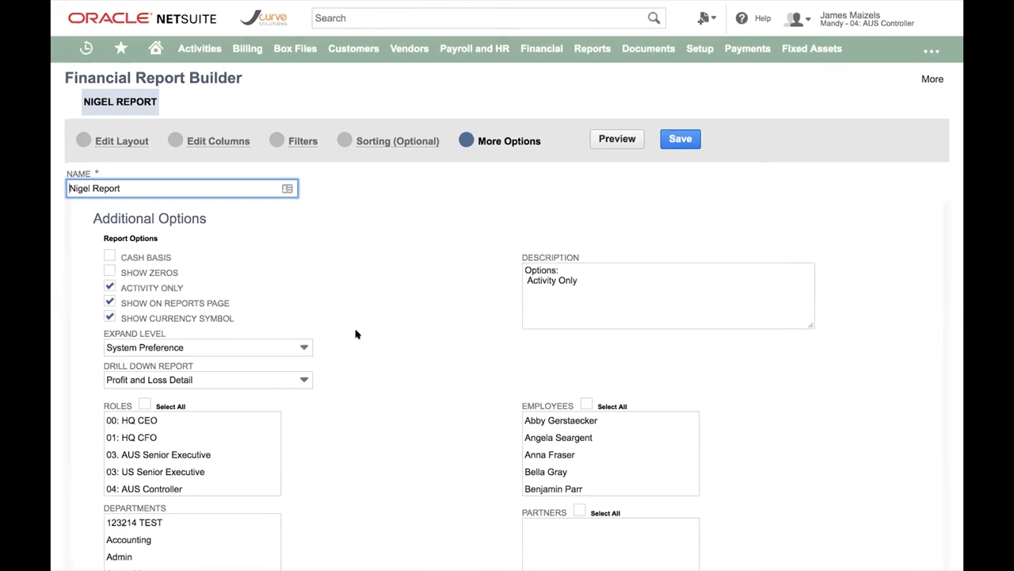
# - Preview Nigel Report to check it before saving
pyautogui.click(626, 139)
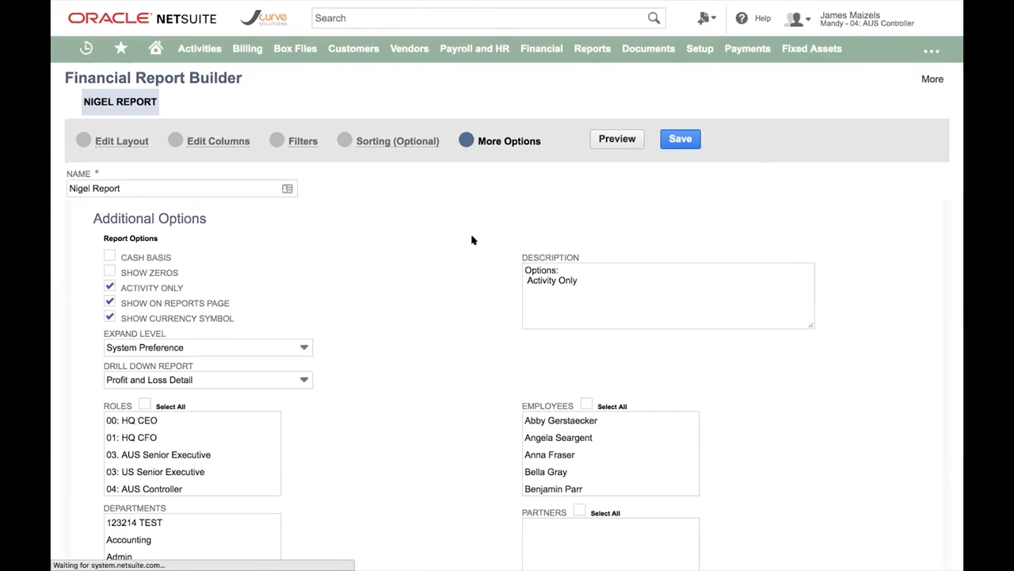